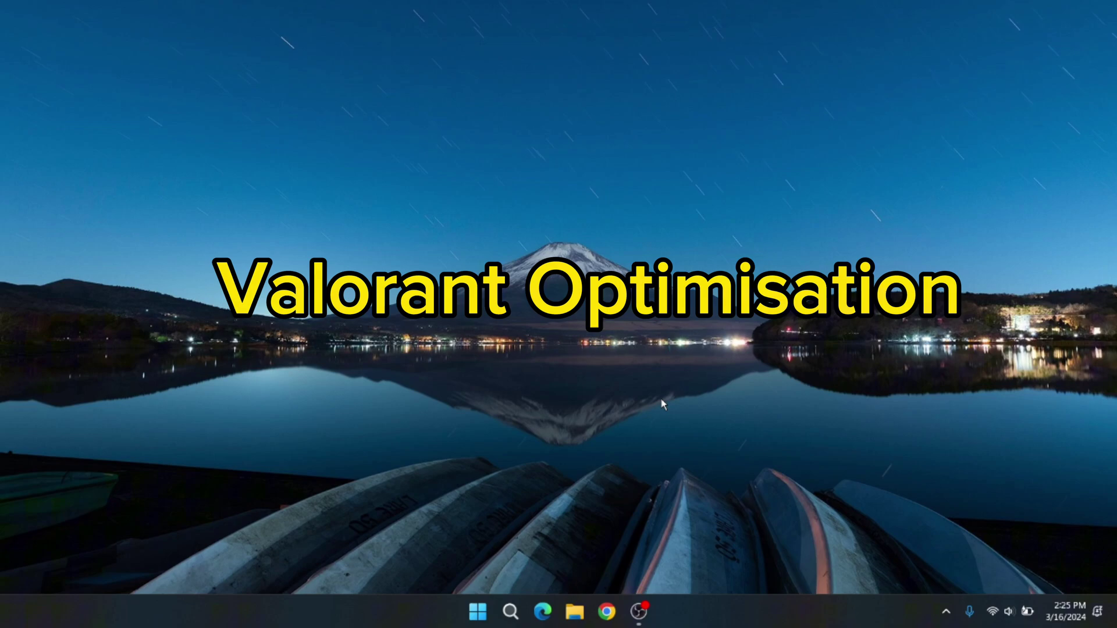
Search 'Game mode', open Game Mode settings, and cycle Game Mode off and back on.
{"action": "key", "text": "super"}
{"action": "type", "text": "Game"}
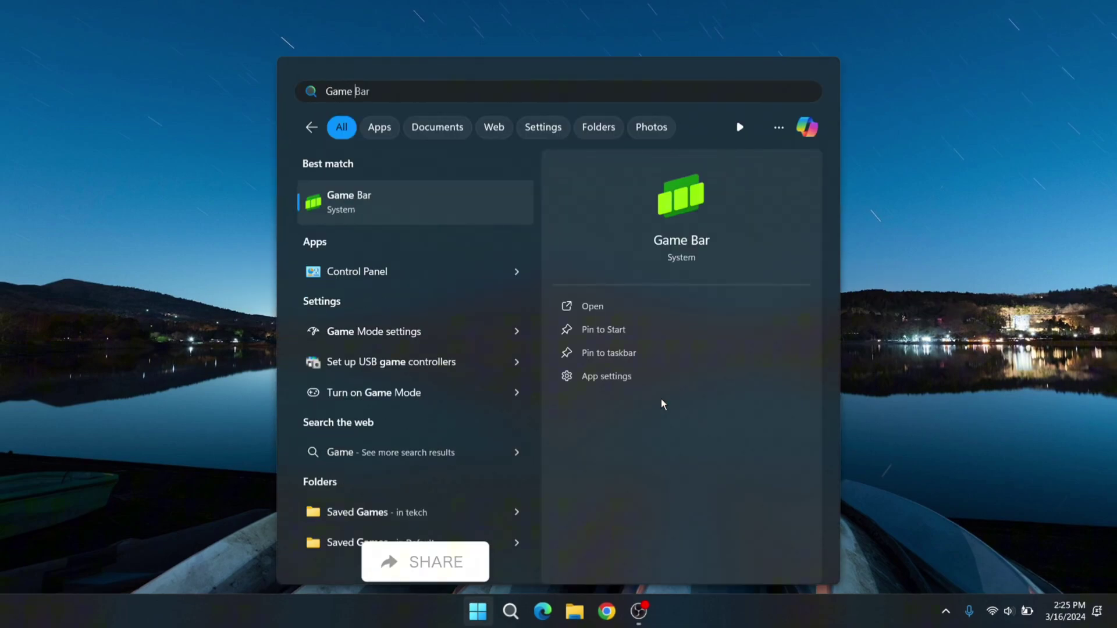
{"action": "type", "text": " mode"}
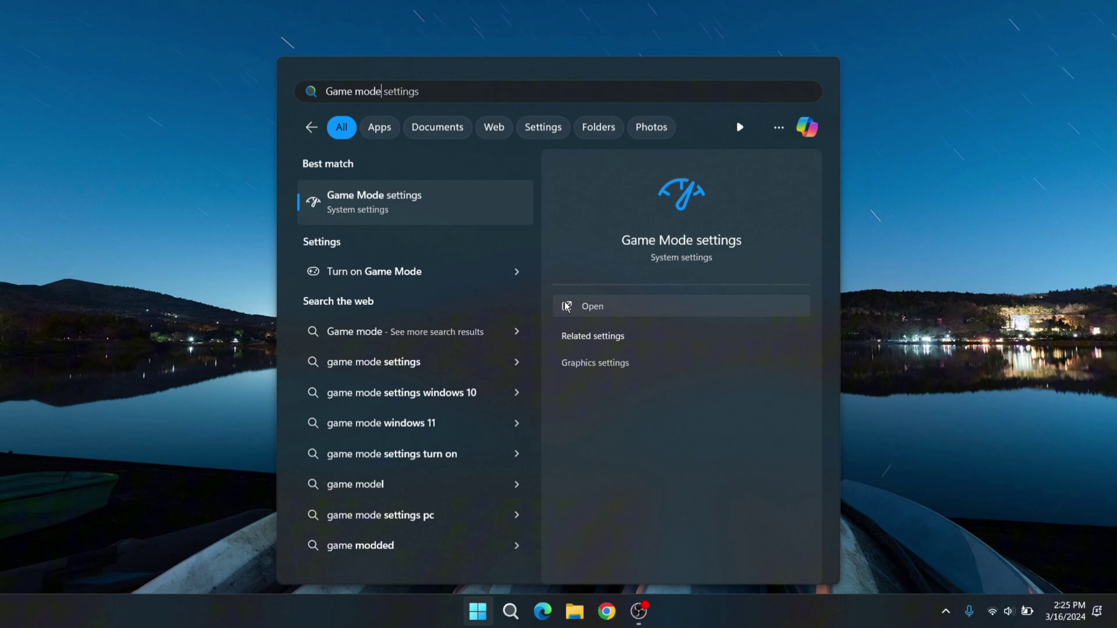
{"action": "left_click", "coordinate": [403, 208]}
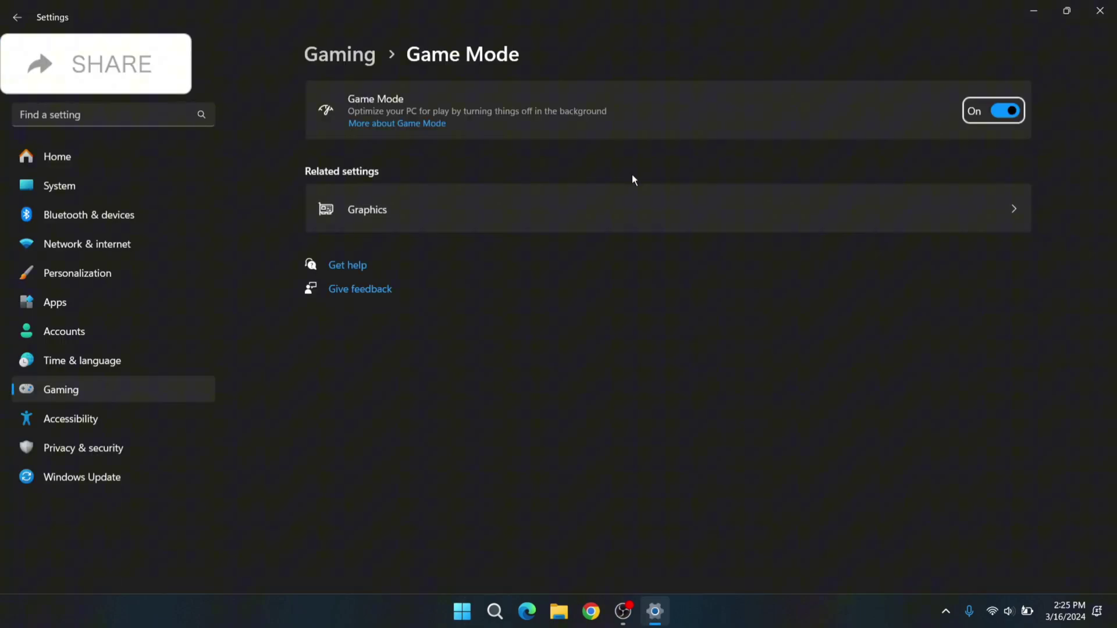
{"action": "left_click", "coordinate": [1005, 110]}
{"action": "left_click", "coordinate": [1011, 112]}
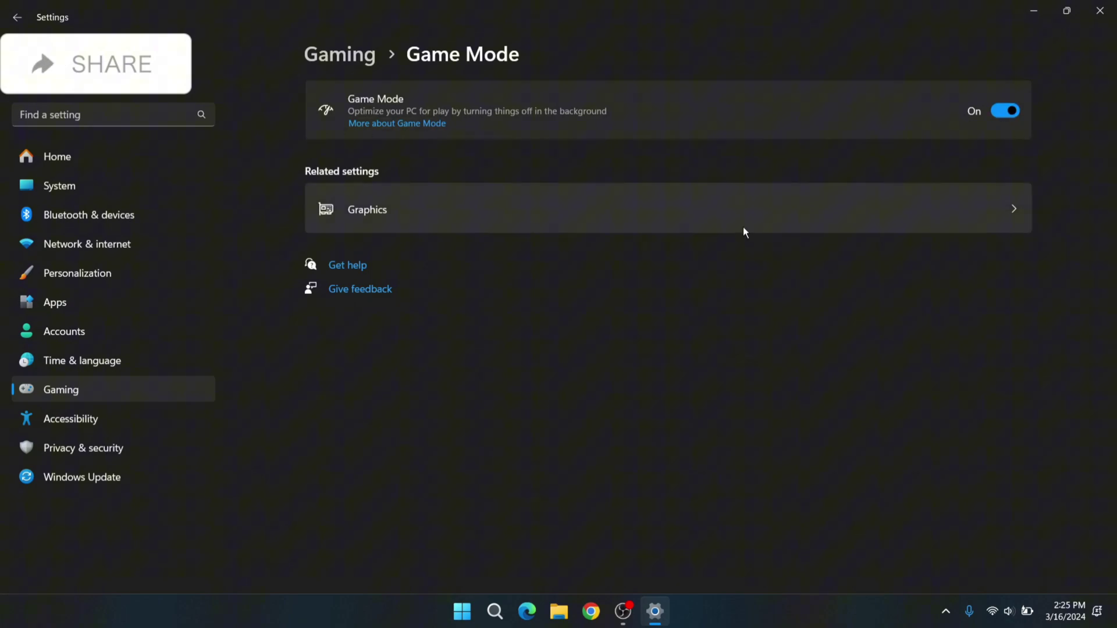
On the Graphics page, set VALORANT's graphics preference to High performance and save it.
{"action": "left_click", "coordinate": [459, 202]}
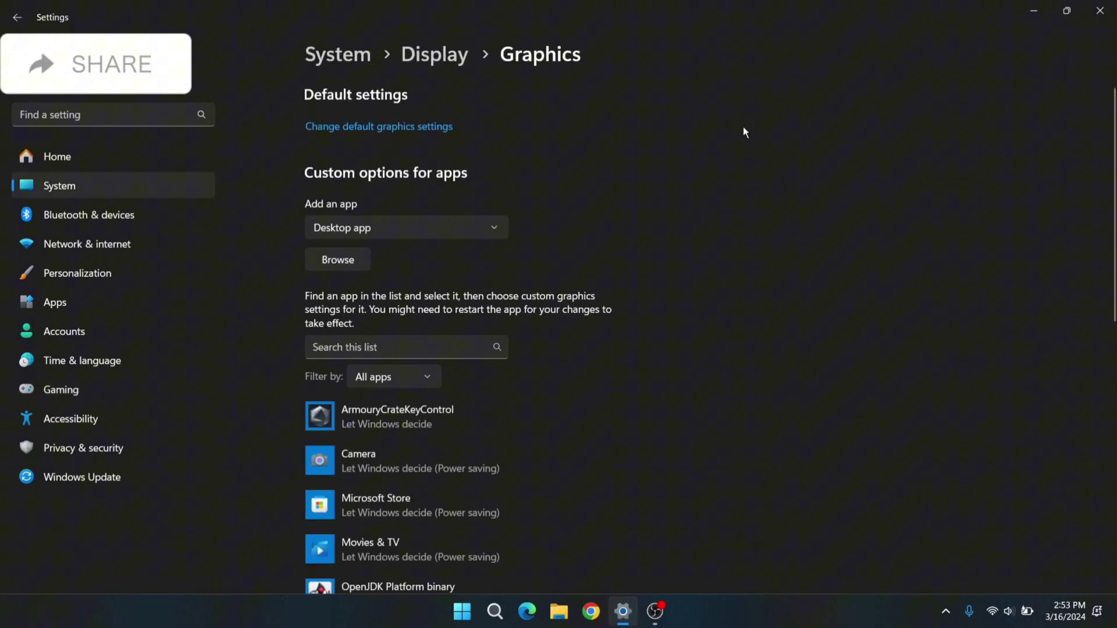
{"action": "scroll", "coordinate": [436, 175], "scroll_direction": "down", "scroll_amount": 10}
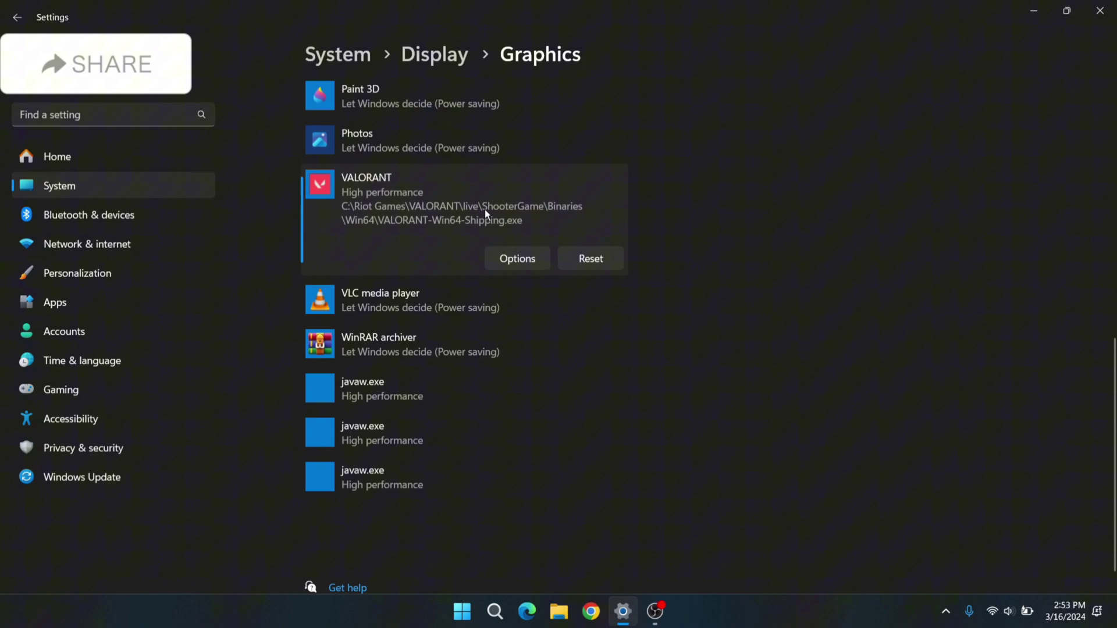
{"action": "left_click", "coordinate": [524, 260]}
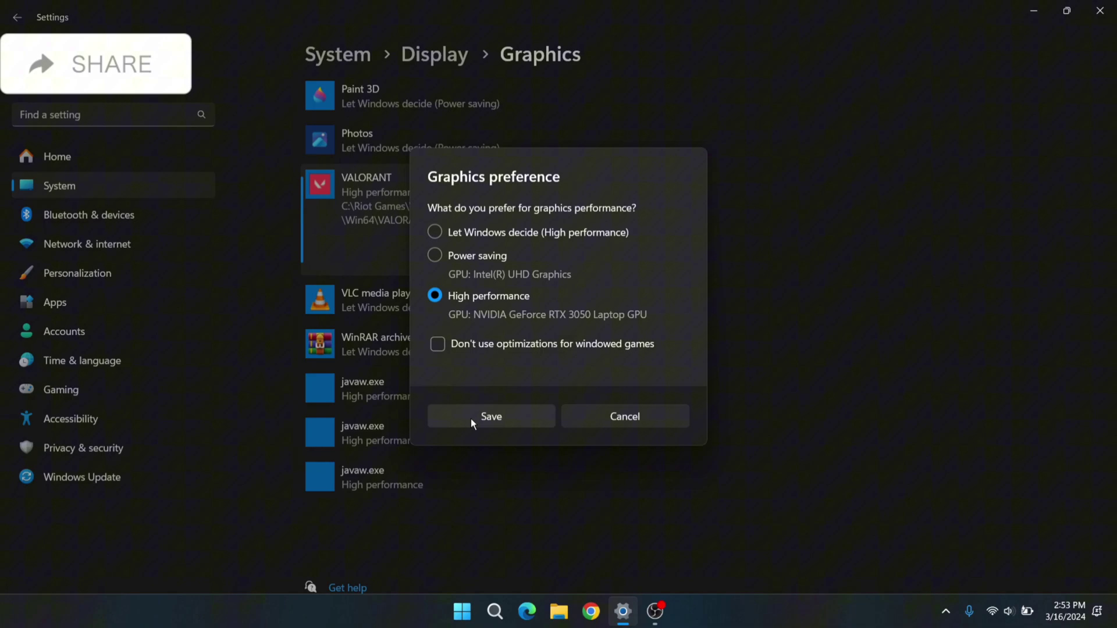
{"action": "left_click", "coordinate": [438, 234]}
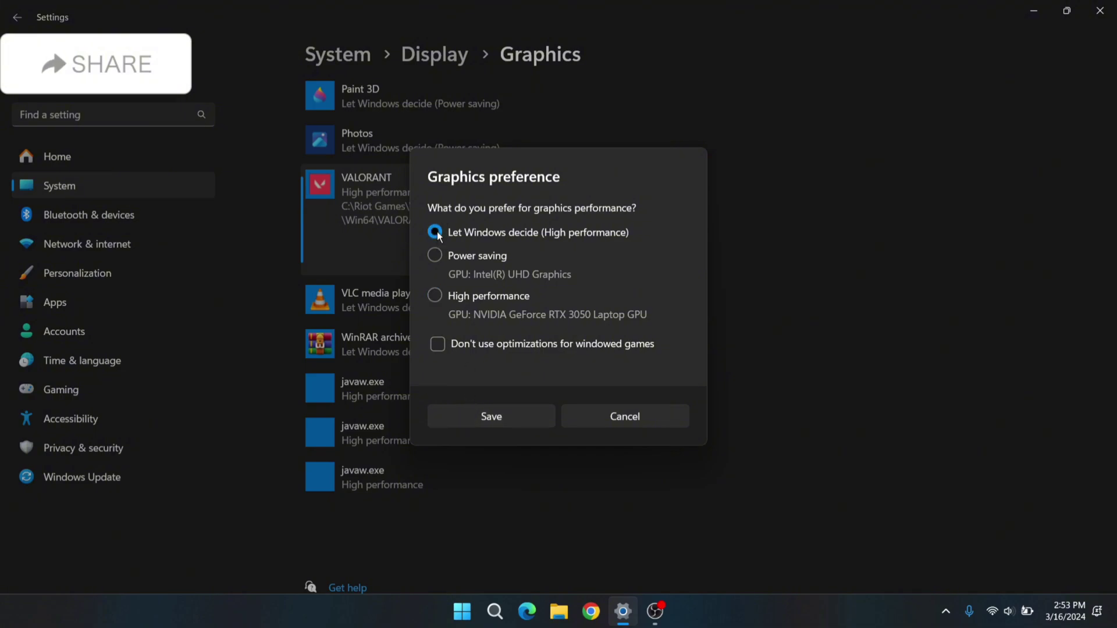
{"action": "left_click", "coordinate": [436, 297]}
{"action": "left_click", "coordinate": [505, 417]}
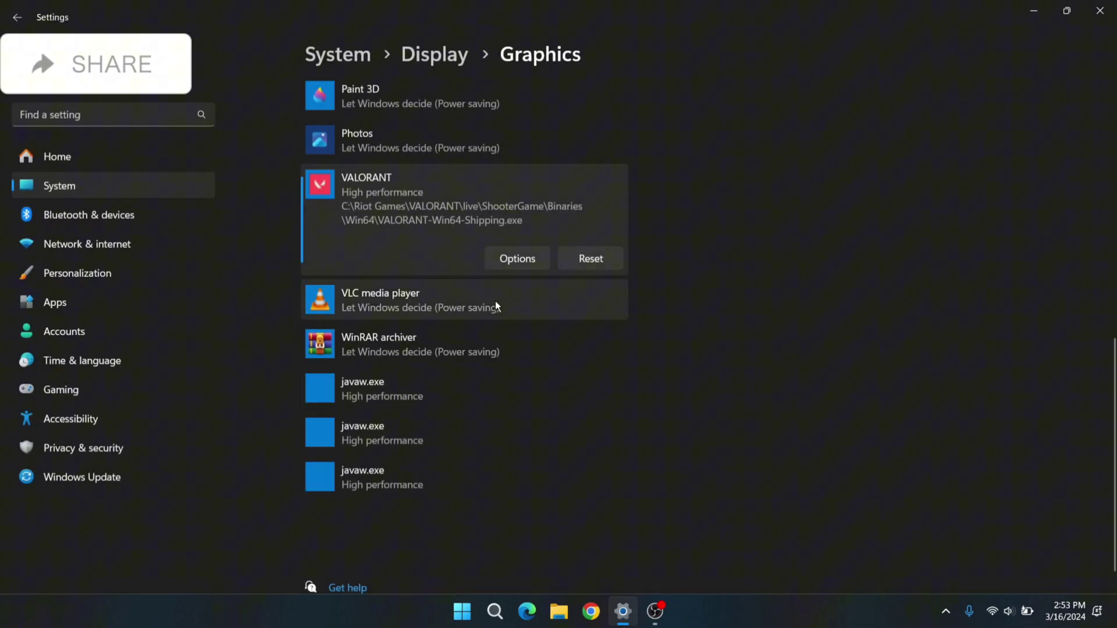
{"action": "scroll", "coordinate": [698, 400], "scroll_direction": "up", "scroll_amount": 10}
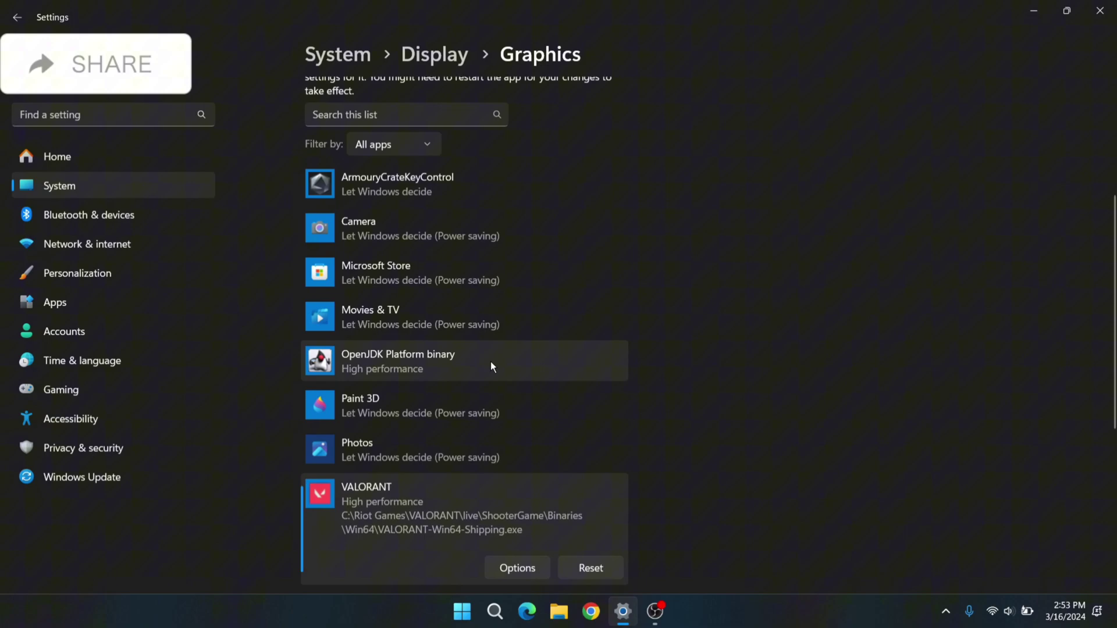
{"action": "scroll", "coordinate": [409, 385], "scroll_direction": "down", "scroll_amount": 8}
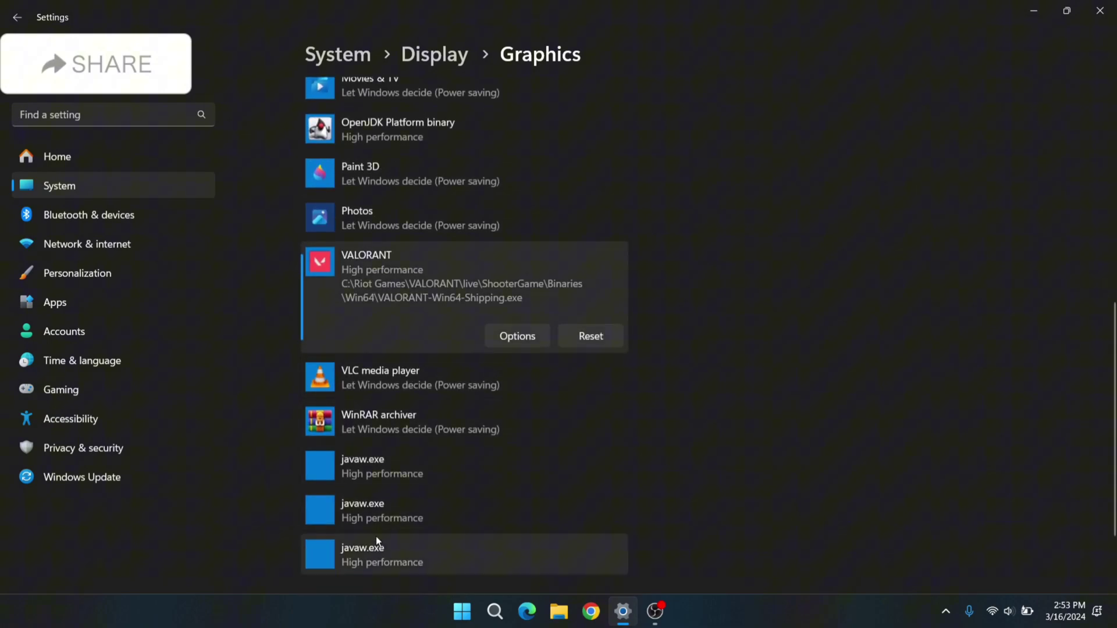
{"action": "scroll", "coordinate": [376, 536], "scroll_direction": "down", "scroll_amount": 2}
{"action": "scroll", "coordinate": [389, 530], "scroll_direction": "up", "scroll_amount": 6}
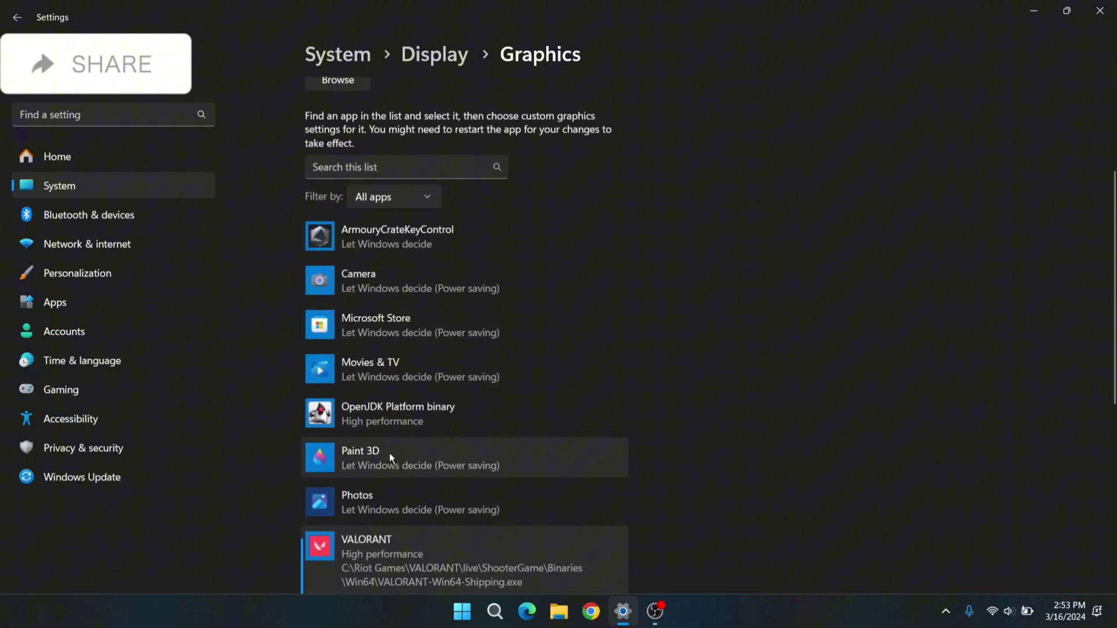
{"action": "scroll", "coordinate": [401, 425], "scroll_direction": "up", "scroll_amount": 3}
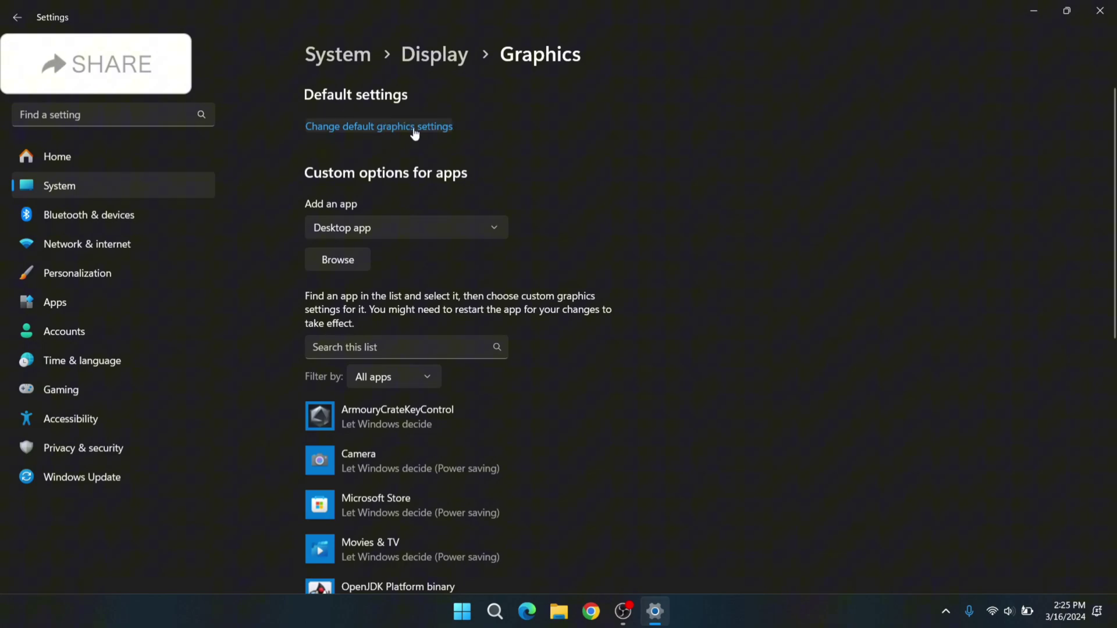
In default graphics settings, cycle GPU scheduling and variable refresh rate off and back on.
{"action": "left_click", "coordinate": [414, 133]}
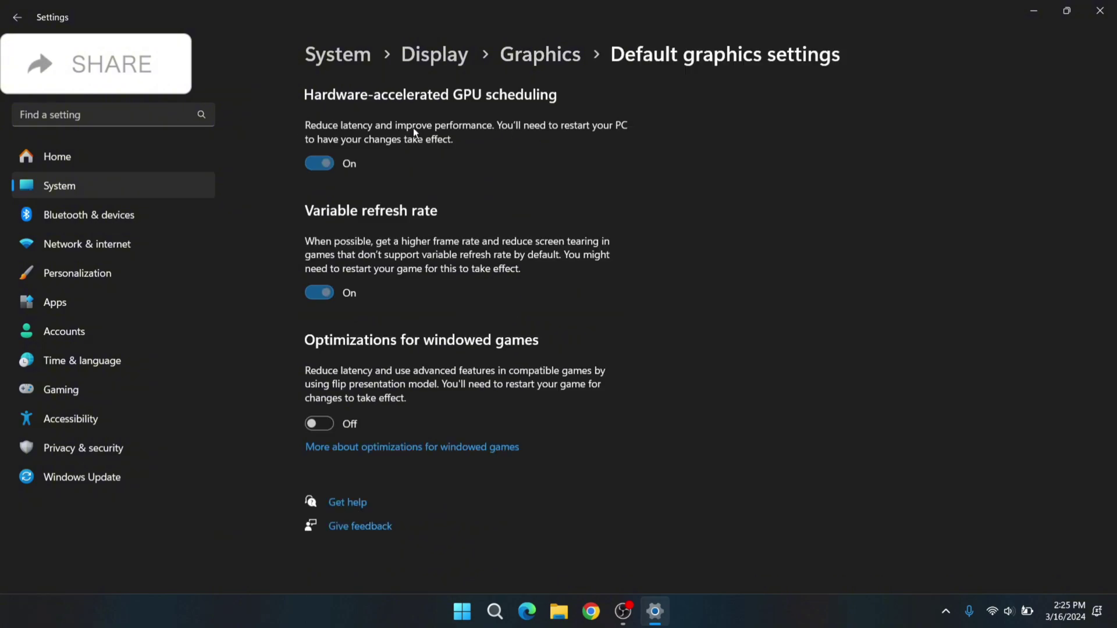
{"action": "left_click", "coordinate": [317, 163]}
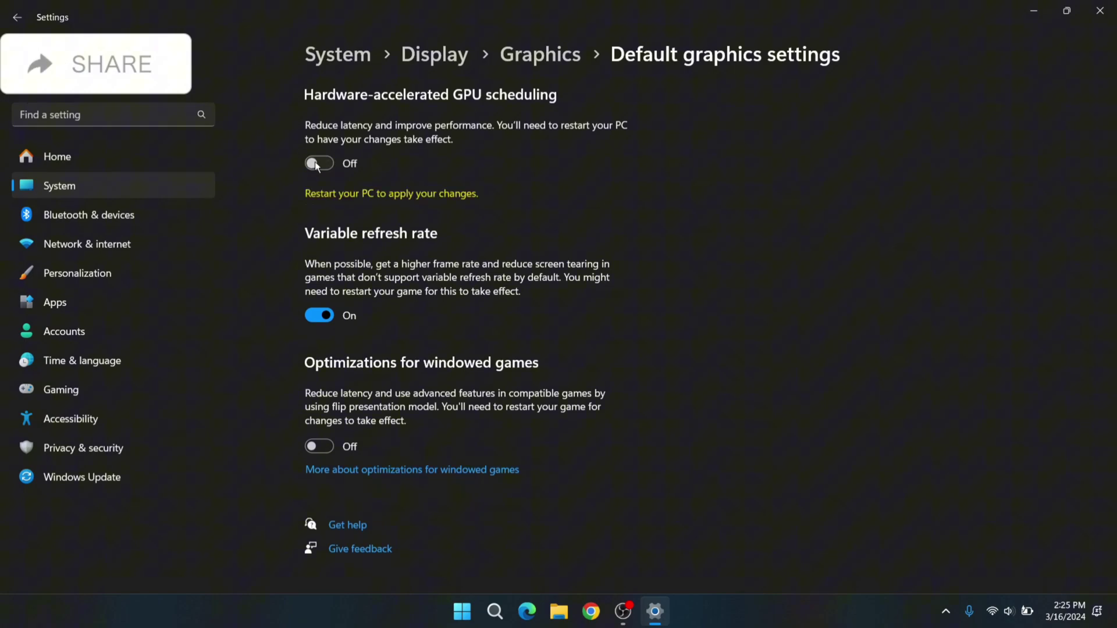
{"action": "left_click", "coordinate": [330, 160]}
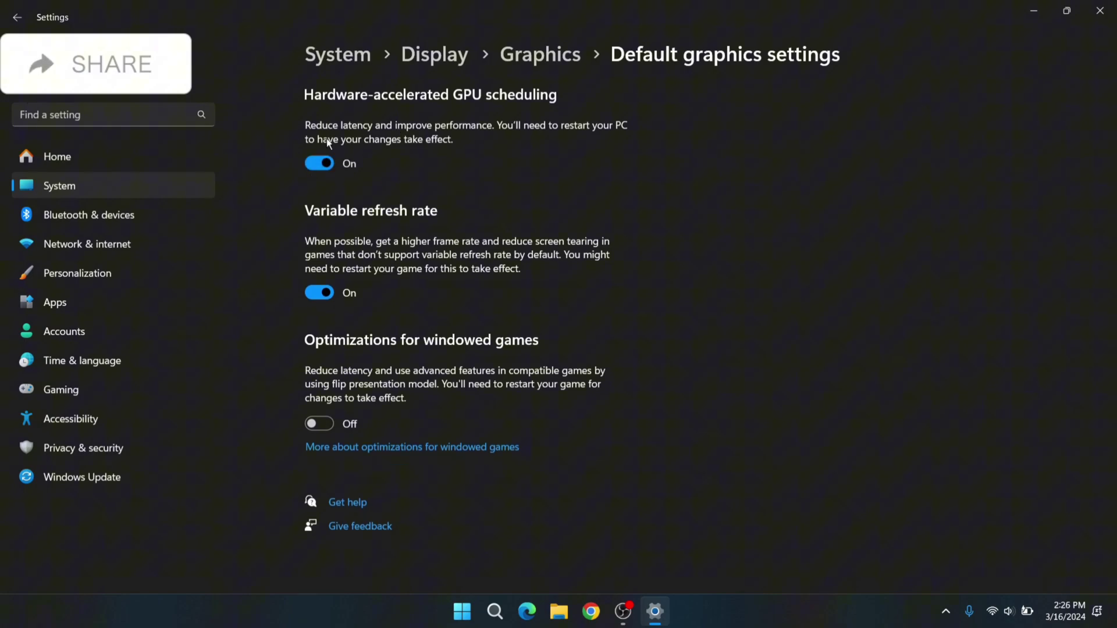
{"action": "left_click", "coordinate": [330, 291]}
{"action": "left_click", "coordinate": [316, 292]}
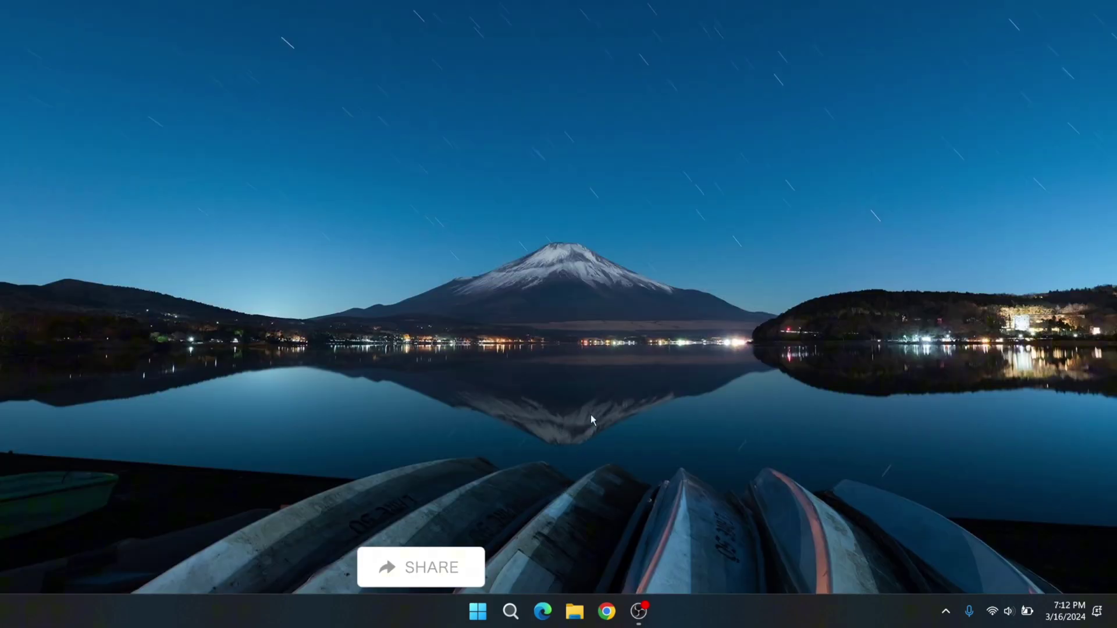
Search 'Displ' to reach Display settings and go to Advanced display.
{"action": "key", "text": "super"}
{"action": "type", "text": "Dis"}
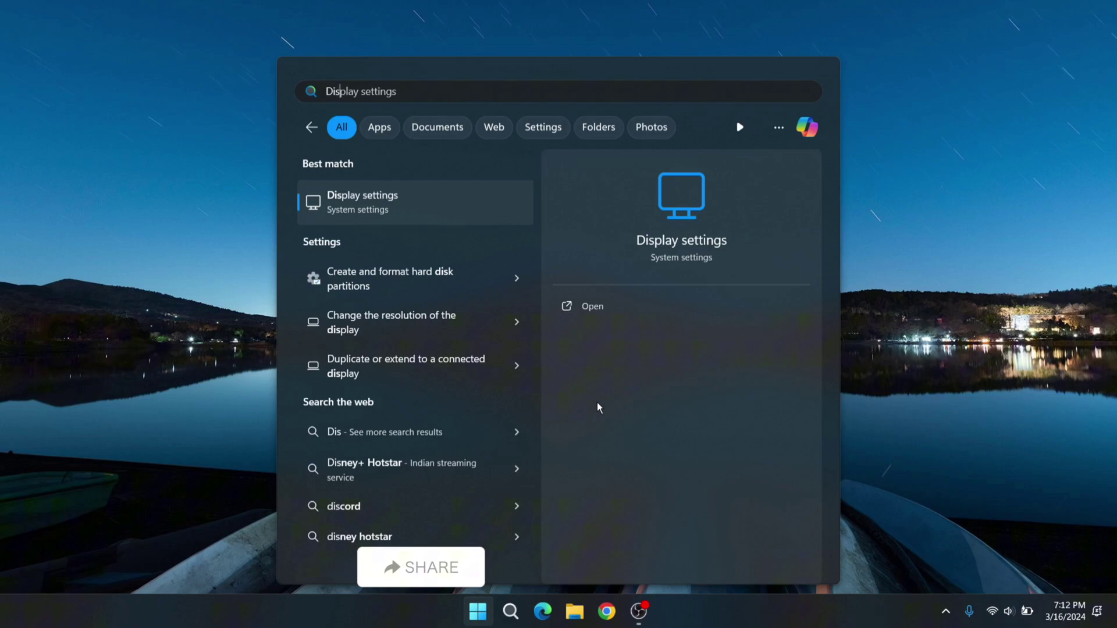
{"action": "type", "text": "pl"}
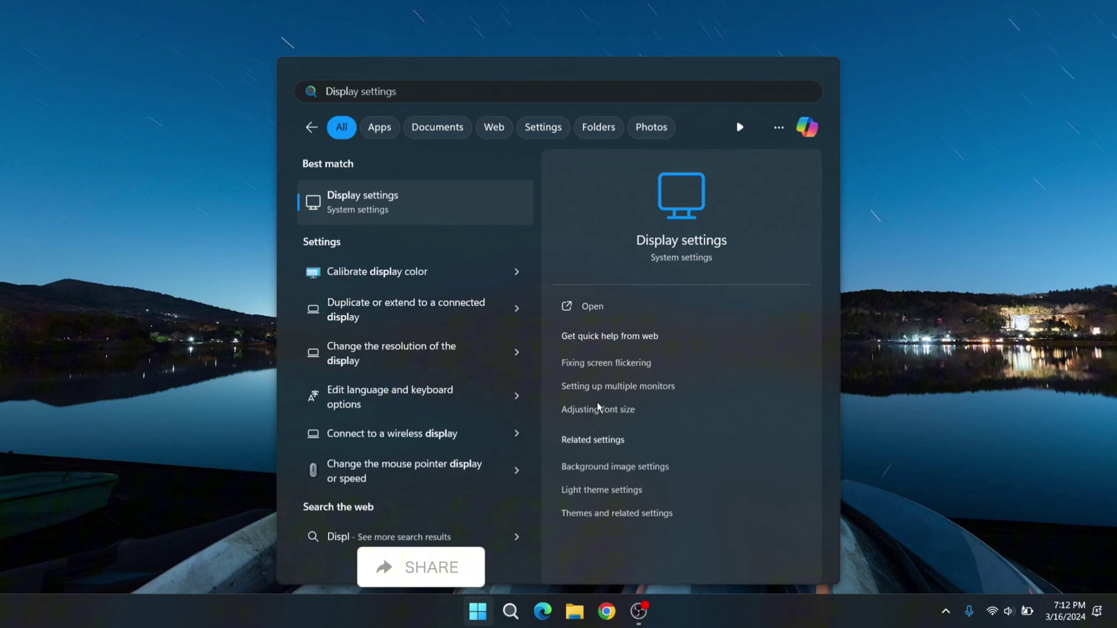
{"action": "key", "text": "Return"}
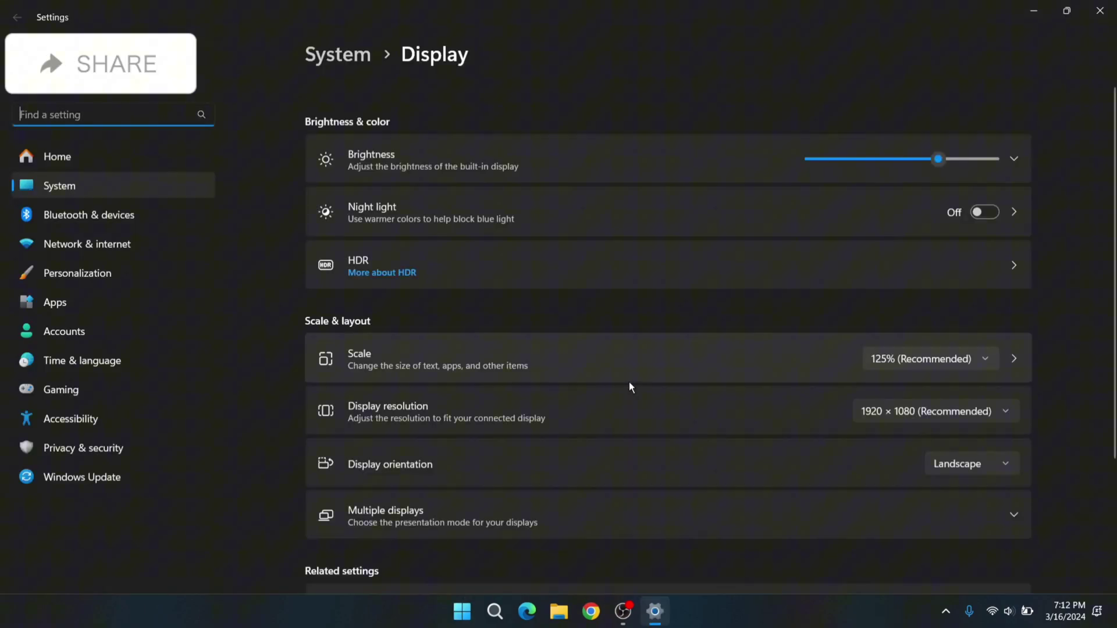
{"action": "scroll", "coordinate": [490, 394], "scroll_direction": "down", "scroll_amount": 4}
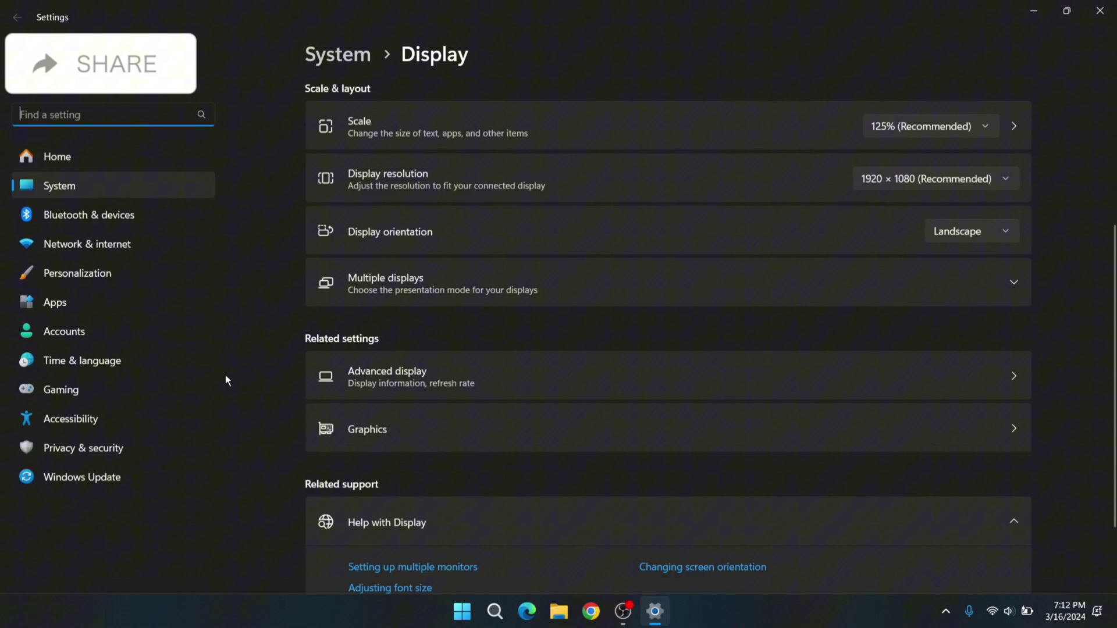
{"action": "left_click", "coordinate": [470, 379]}
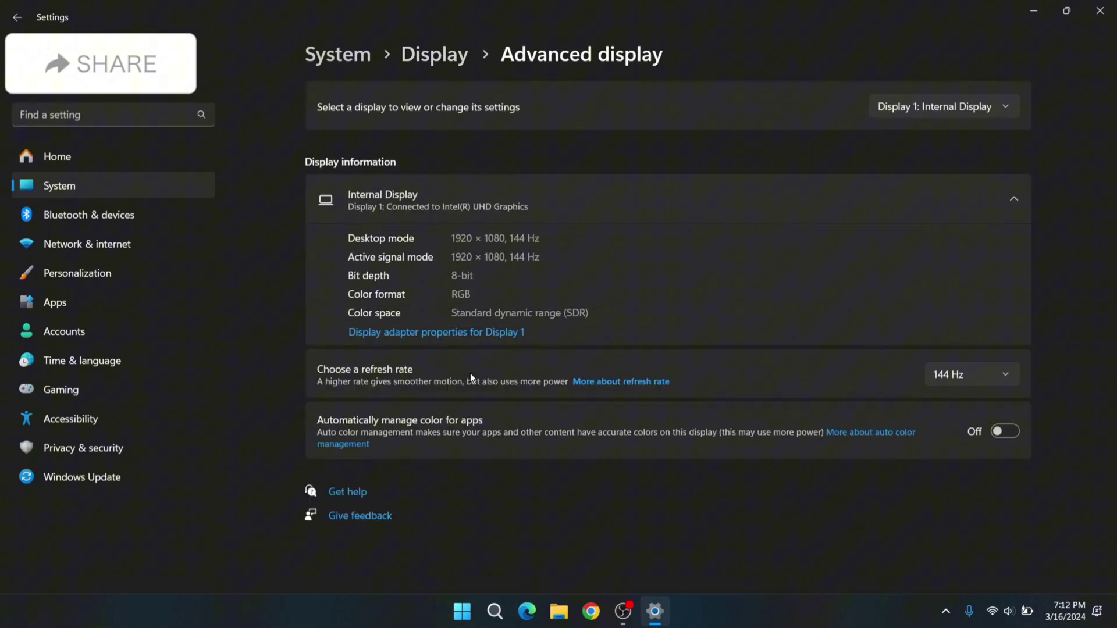
Set the internal display's refresh rate to Dynamic, then 144 Hz, keeping changes each time.
{"action": "left_click", "coordinate": [989, 197]}
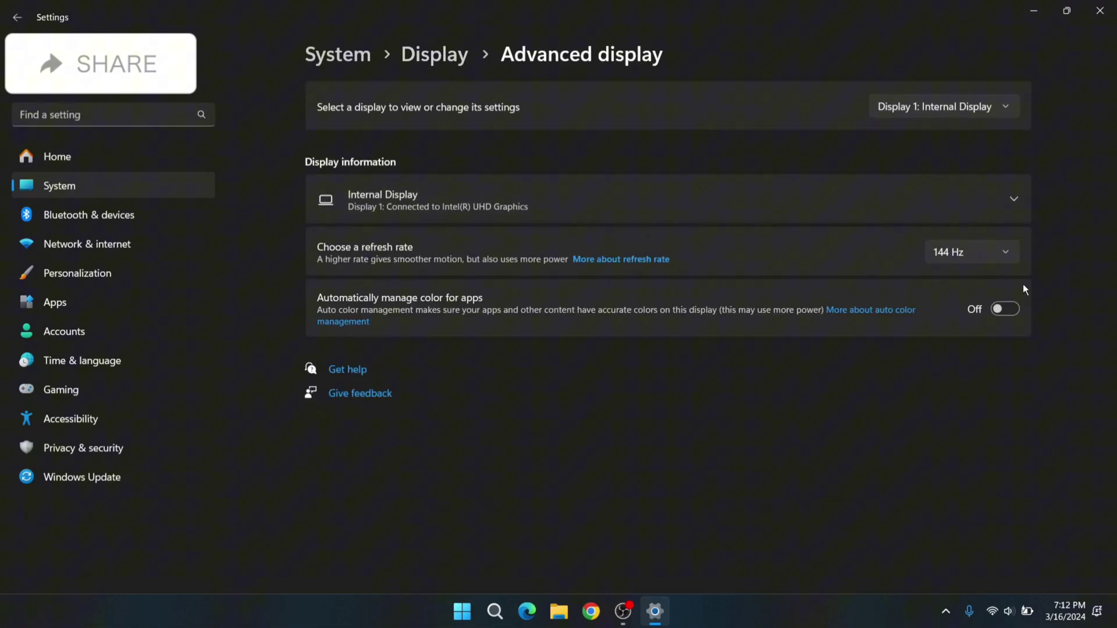
{"action": "left_click", "coordinate": [988, 252]}
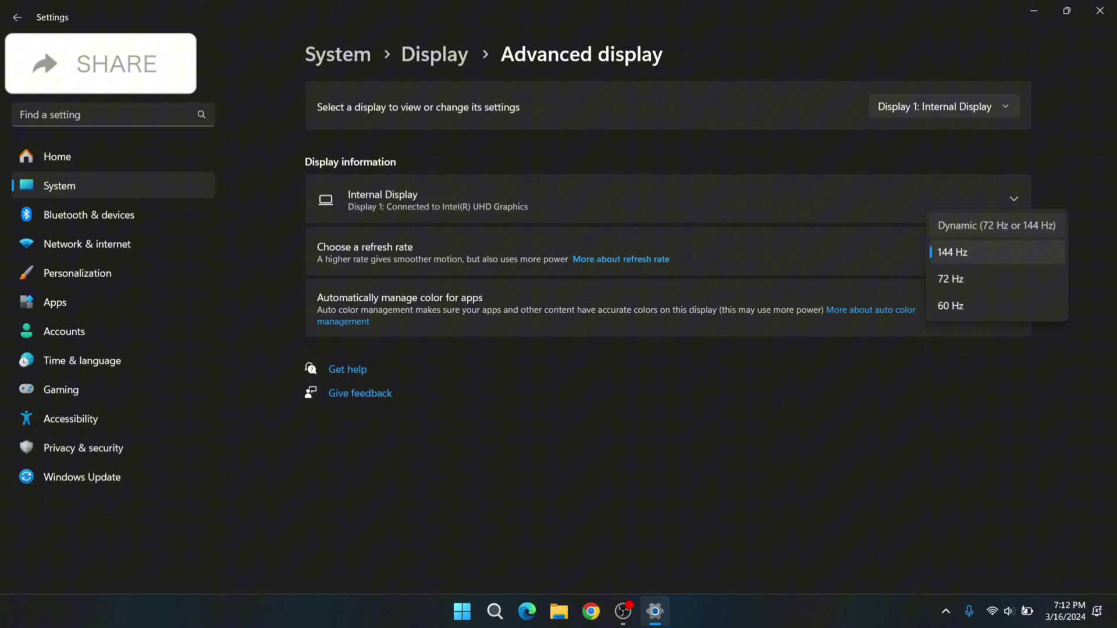
{"action": "left_click", "coordinate": [996, 225]}
{"action": "left_click", "coordinate": [518, 336]}
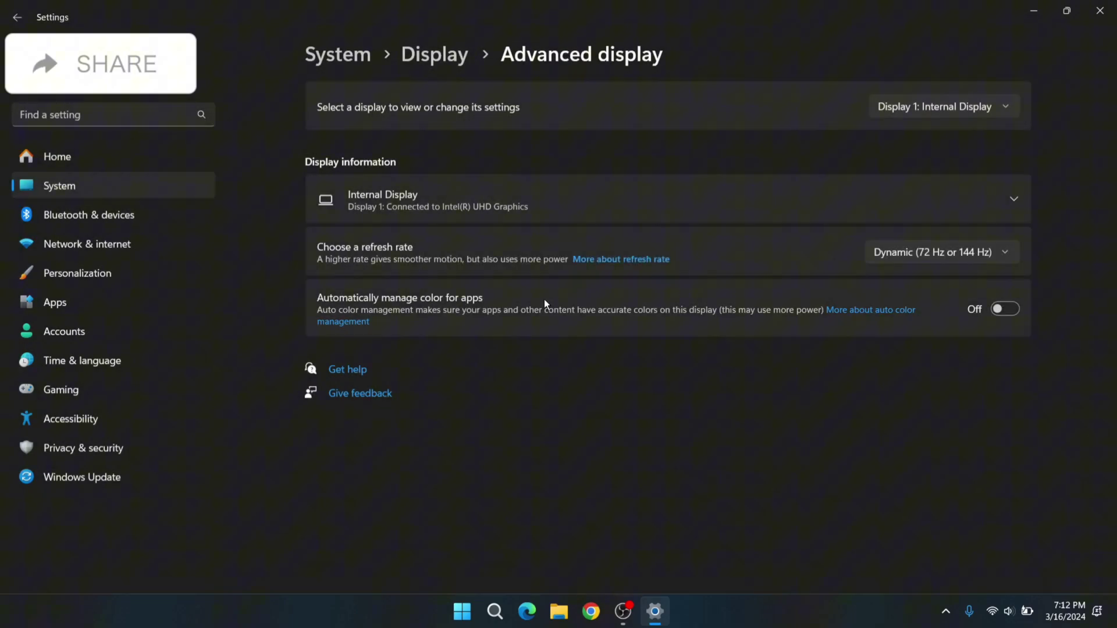
{"action": "left_click", "coordinate": [983, 252]}
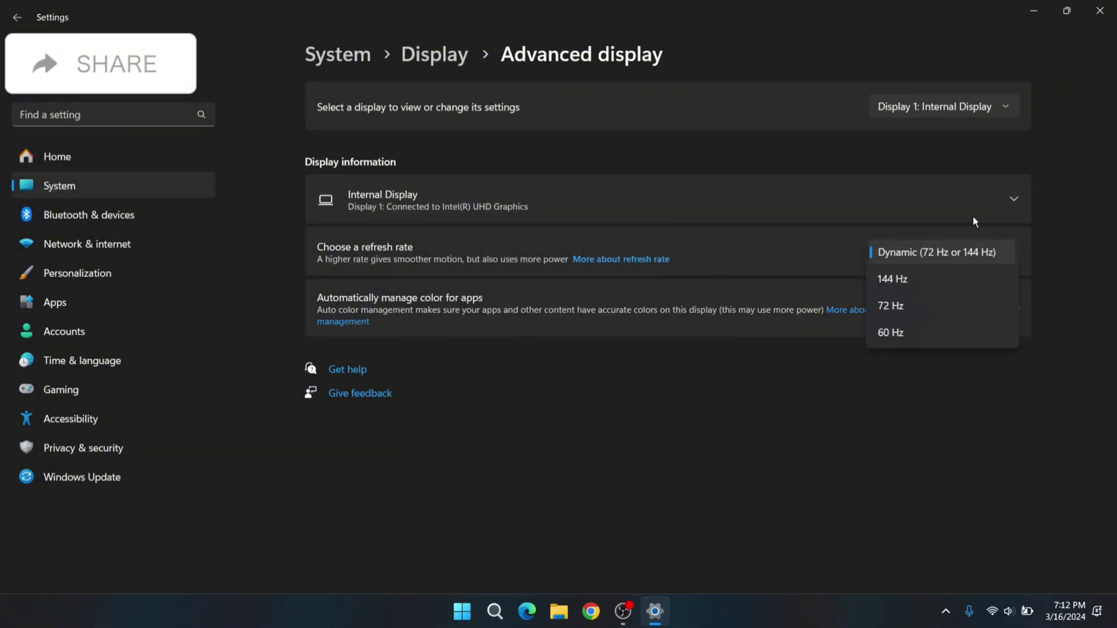
{"action": "left_click", "coordinate": [909, 288]}
{"action": "left_click", "coordinate": [513, 337]}
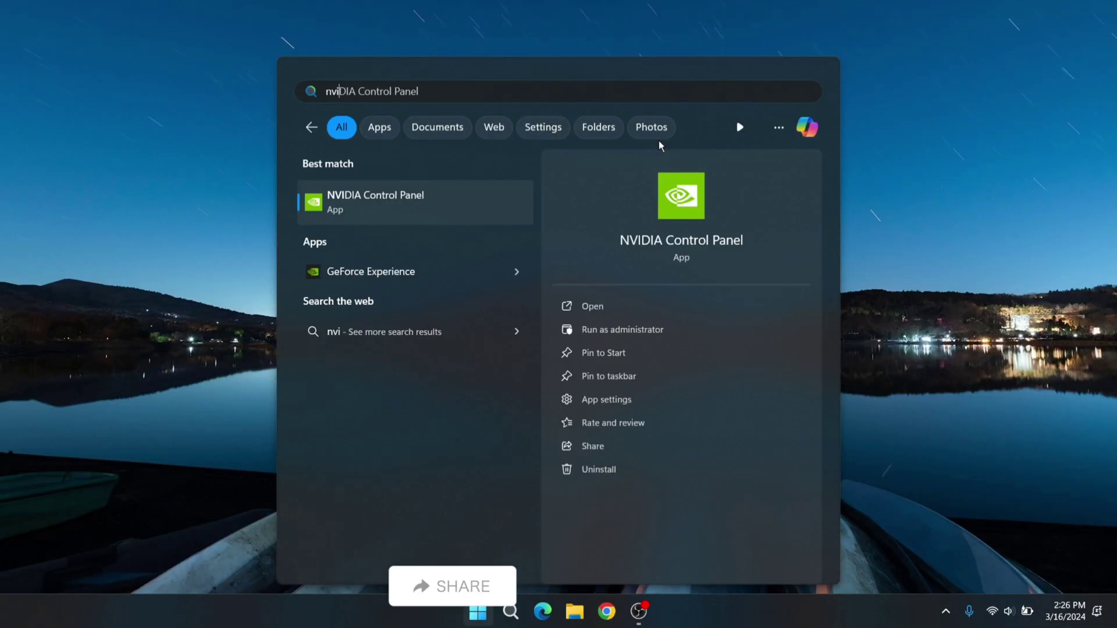
Launch NVIDIA Control Panel via 'dia' and make High-performance NVIDIA processor the global preference.
{"action": "type", "text": "dia"}
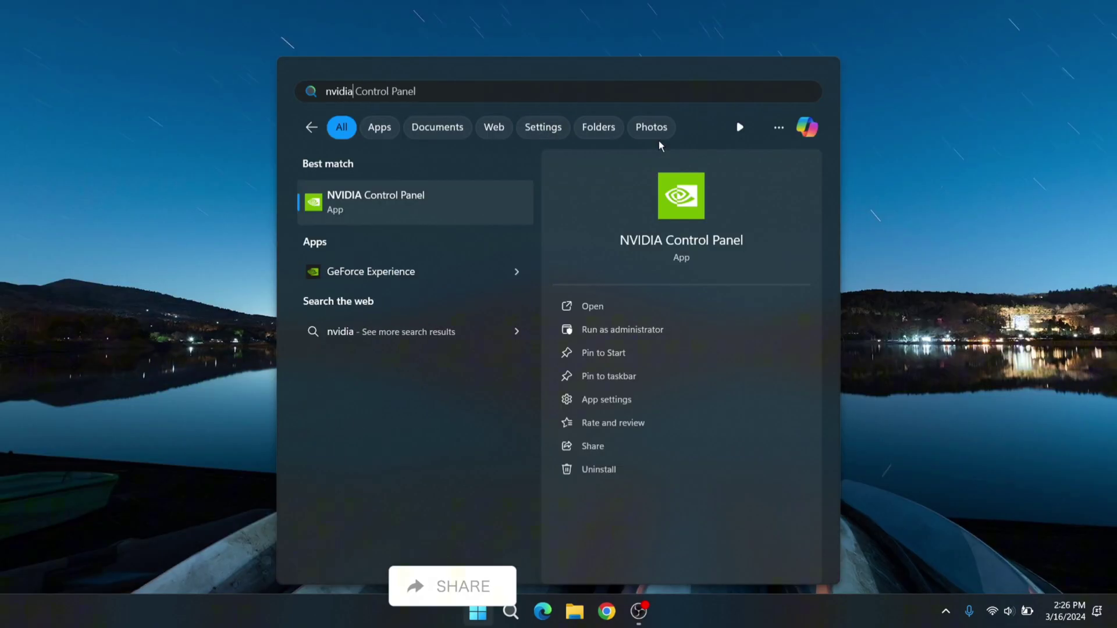
{"action": "key", "text": "Return"}
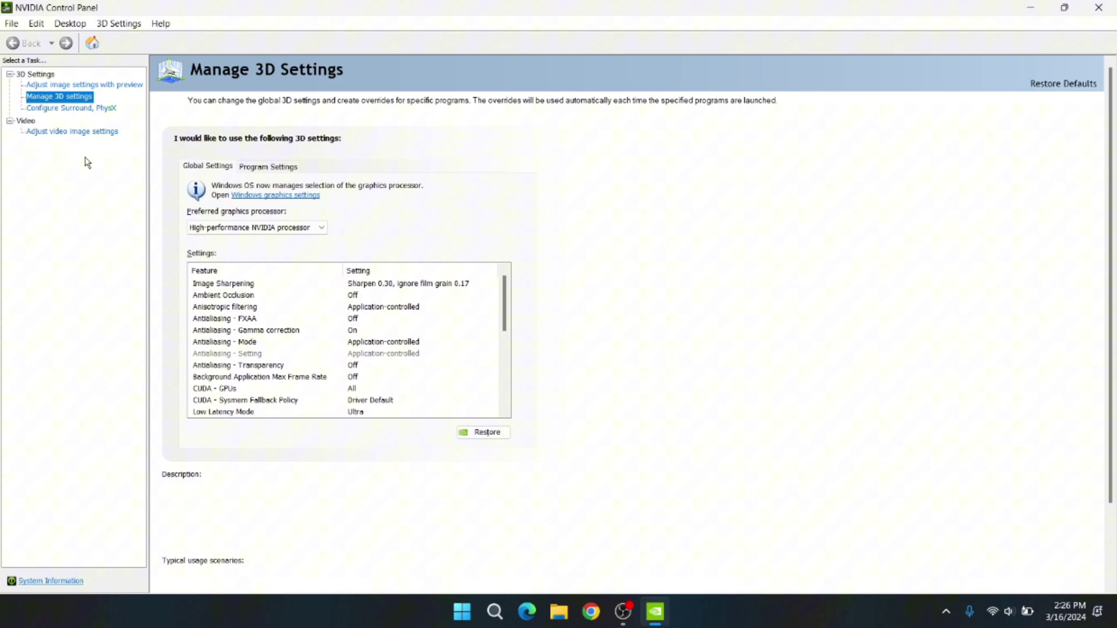
{"action": "left_click", "coordinate": [279, 224]}
{"action": "left_click", "coordinate": [249, 252]}
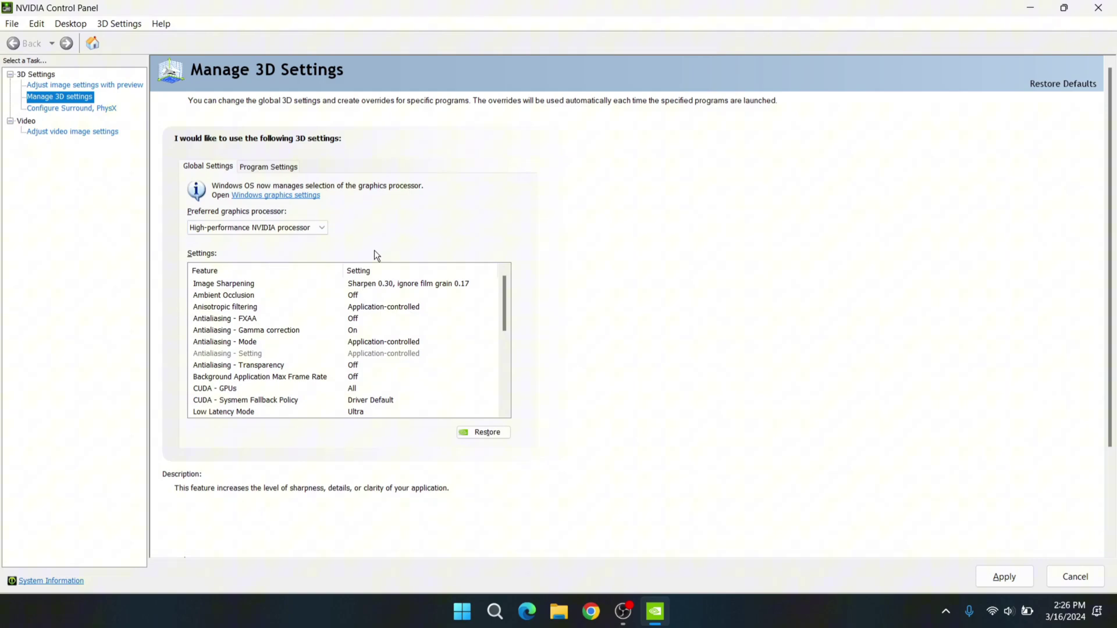
Bring up the Image Sharpening options in the global 3D settings.
{"action": "left_click", "coordinate": [408, 283]}
{"action": "left_click", "coordinate": [395, 286]}
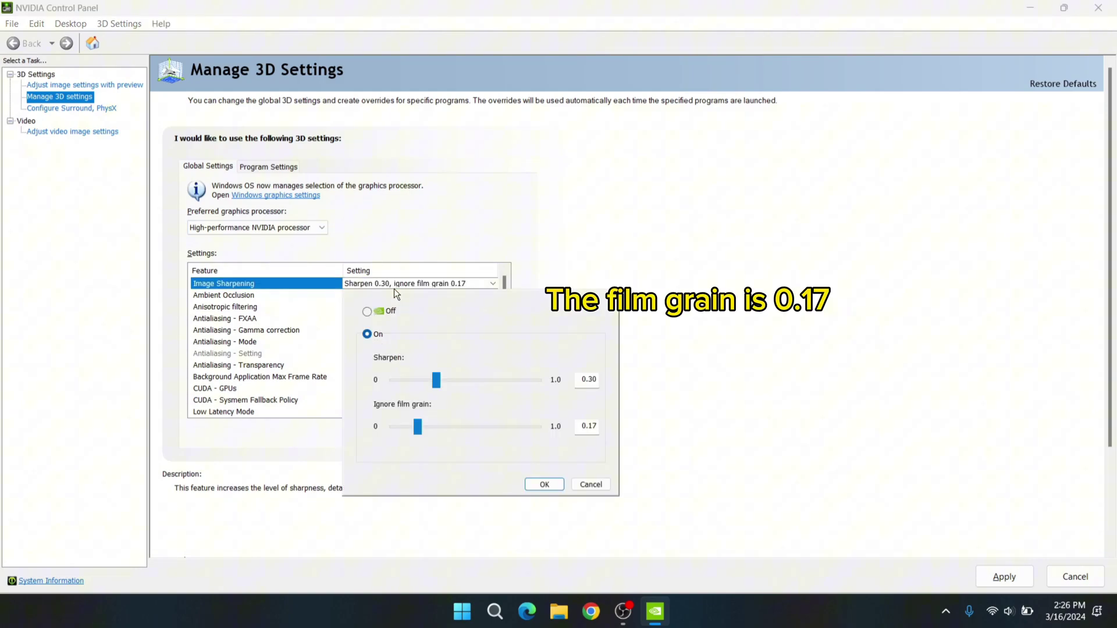
{"action": "left_click", "coordinate": [396, 284]}
{"action": "left_click", "coordinate": [396, 284]}
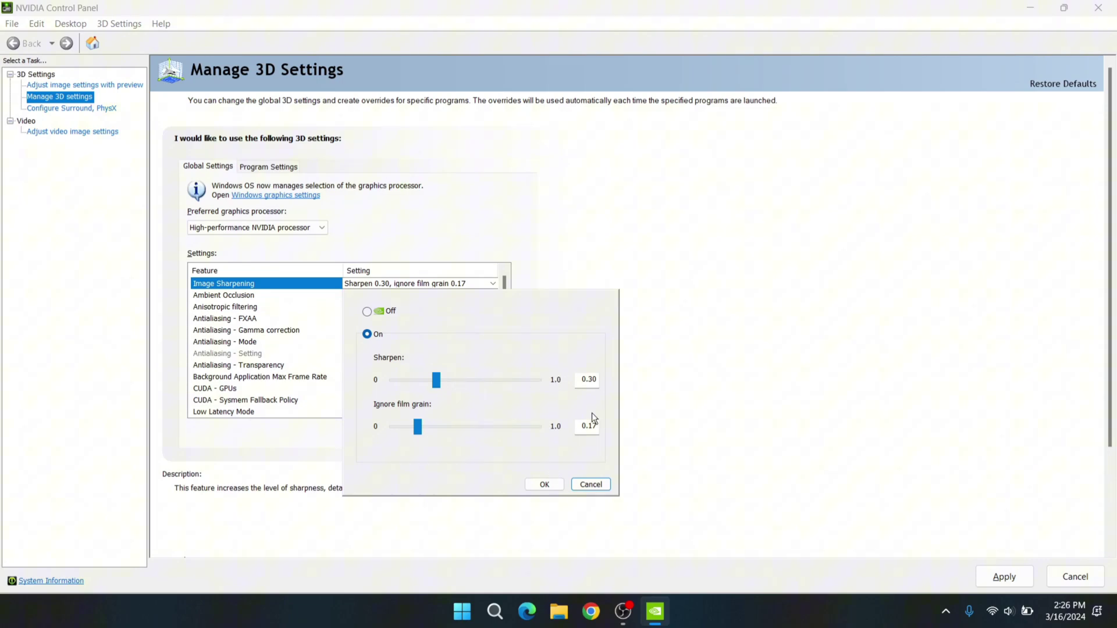
Confirm Image Sharpening at 0.30 / film grain 0.17 and set Low Latency Mode to Ultra.
{"action": "left_click", "coordinate": [560, 487]}
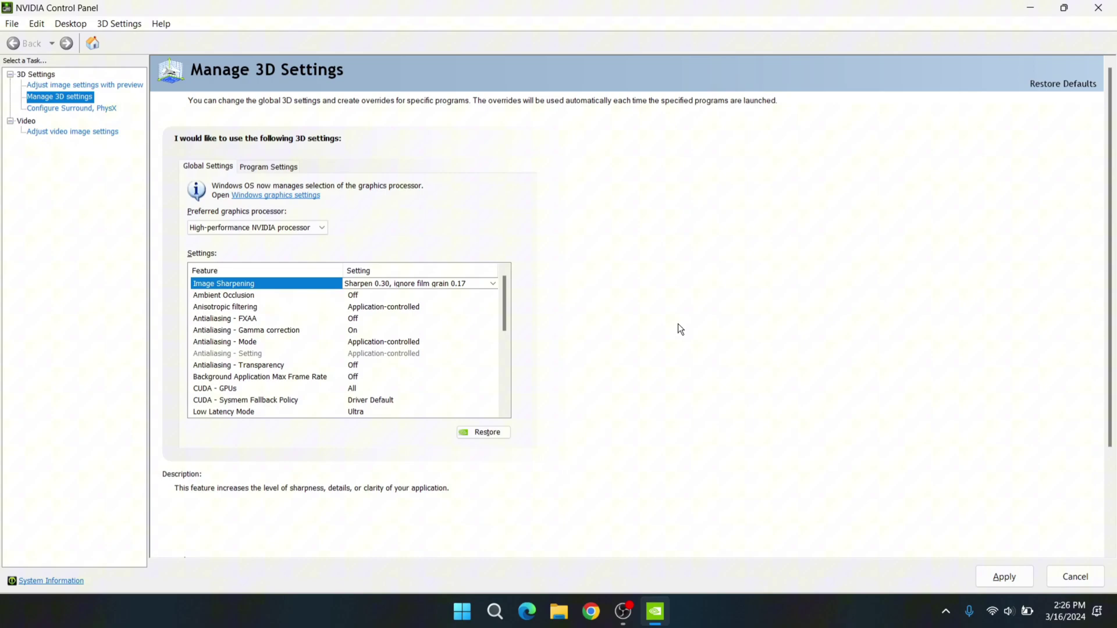
{"action": "scroll", "coordinate": [273, 325], "scroll_direction": "down", "scroll_amount": 3}
{"action": "left_click", "coordinate": [398, 344]}
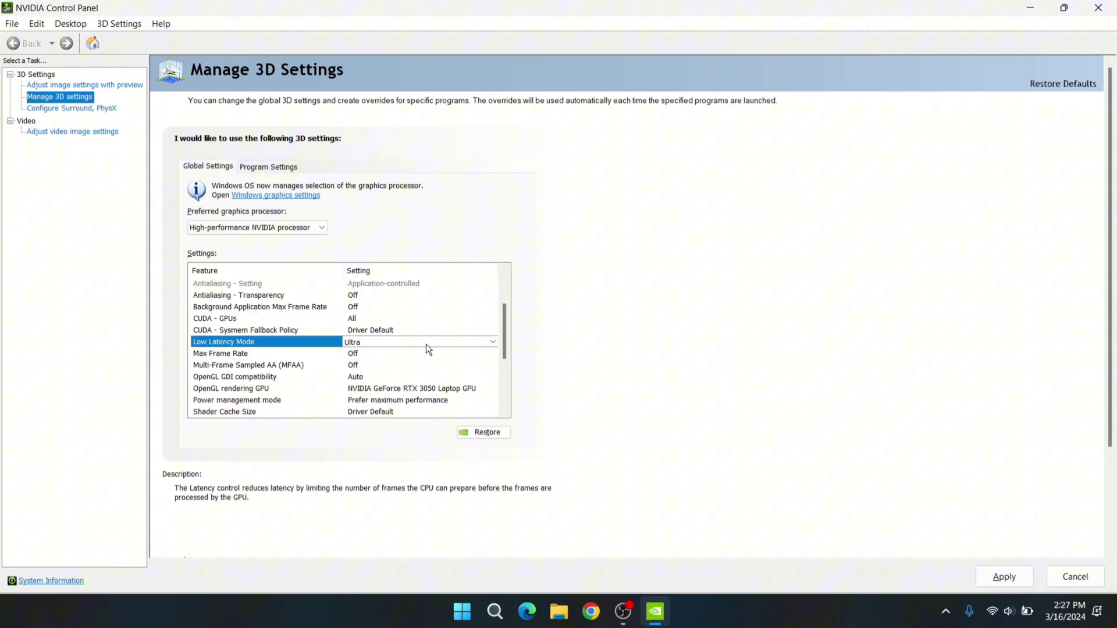
{"action": "left_click", "coordinate": [426, 342]}
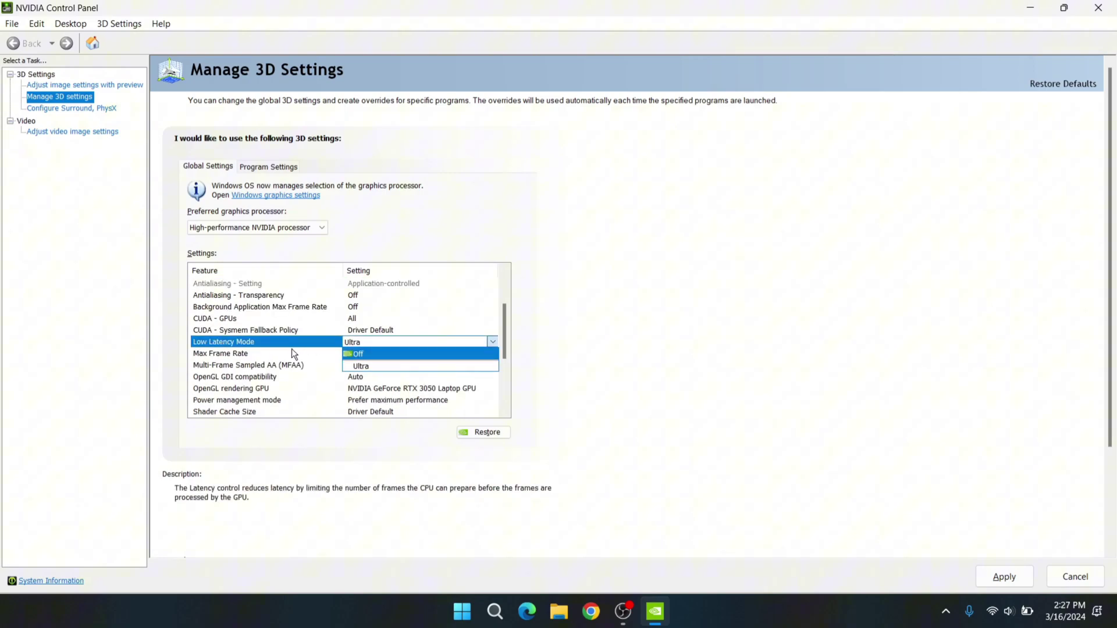
{"action": "left_click", "coordinate": [372, 365]}
{"action": "left_click", "coordinate": [204, 344]}
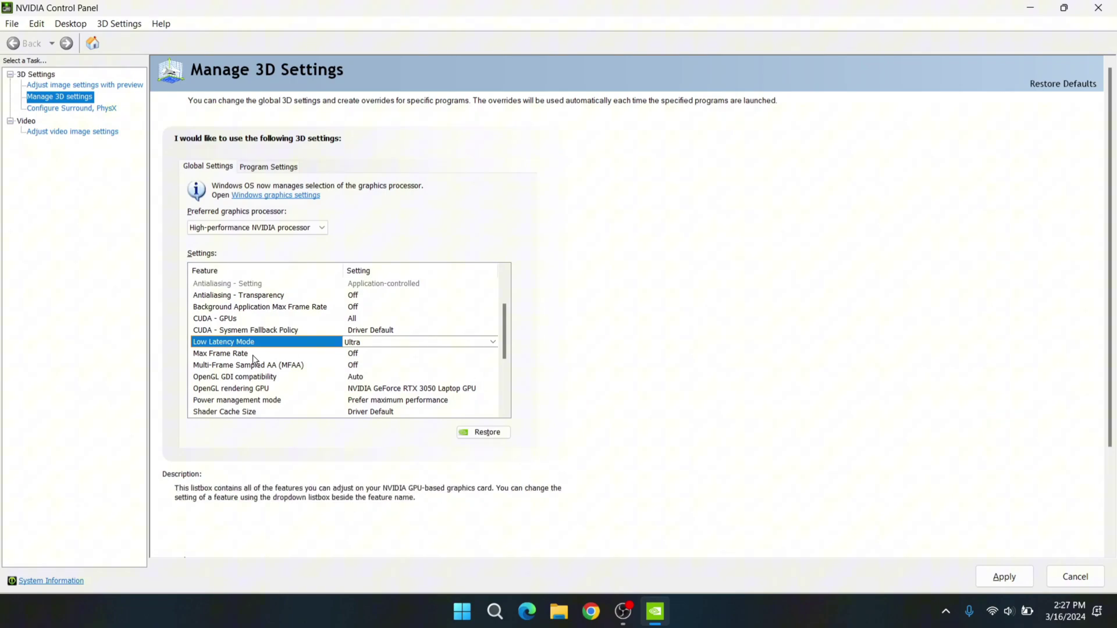
Set OpenGL rendering GPU to the NVIDIA GeForce RTX 3050 Laptop GPU.
{"action": "left_click", "coordinate": [215, 355]}
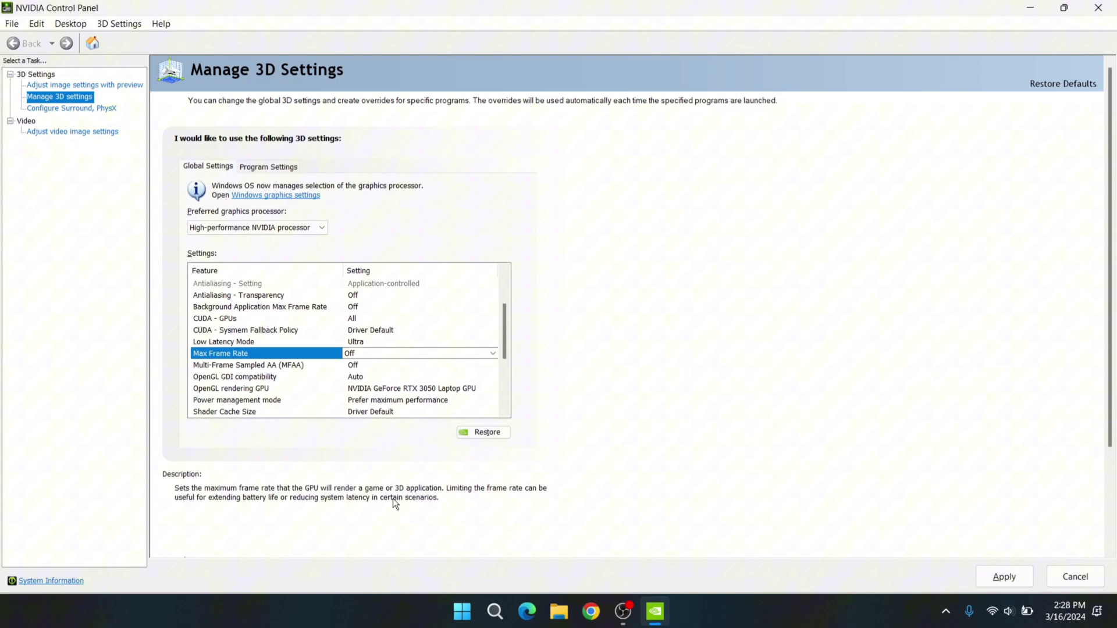
{"action": "left_click", "coordinate": [201, 377]}
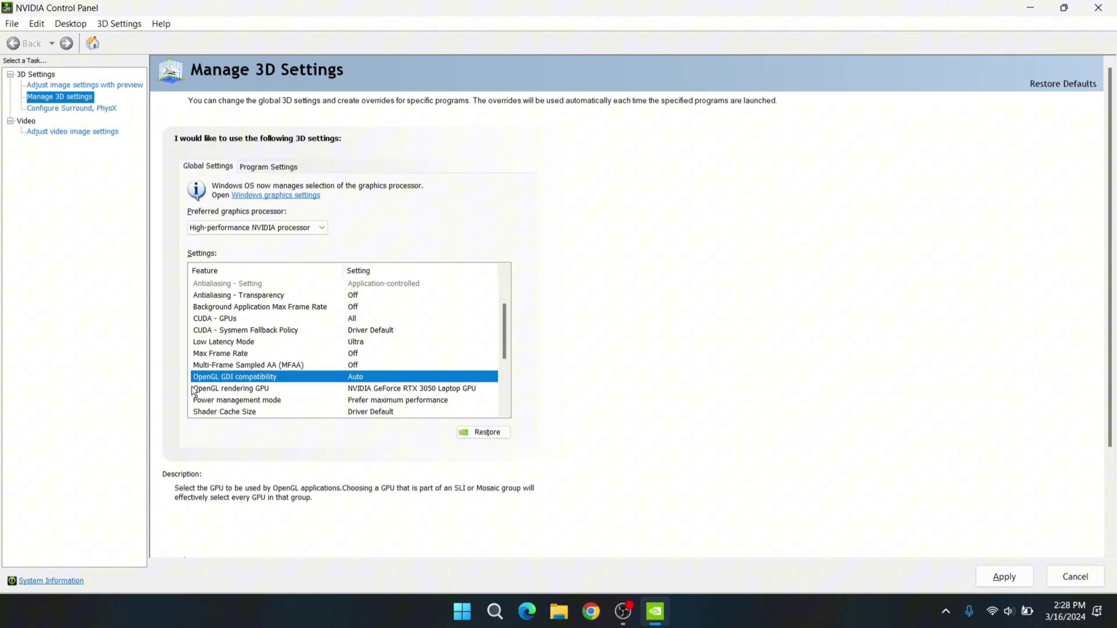
{"action": "left_click", "coordinate": [227, 390]}
{"action": "left_click", "coordinate": [459, 389]}
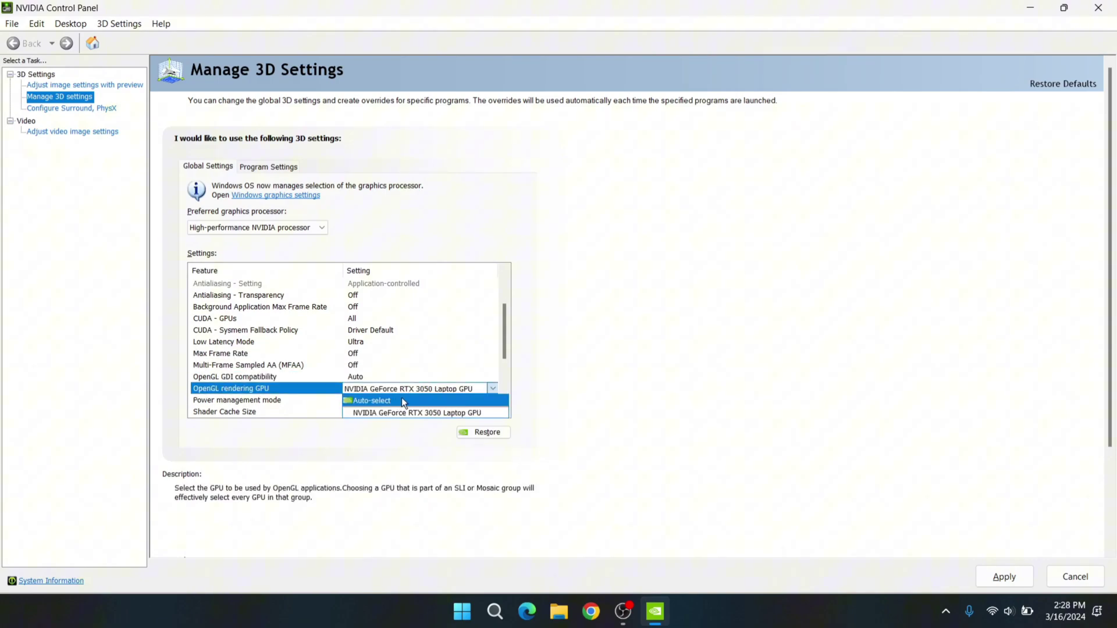
{"action": "left_click", "coordinate": [400, 412]}
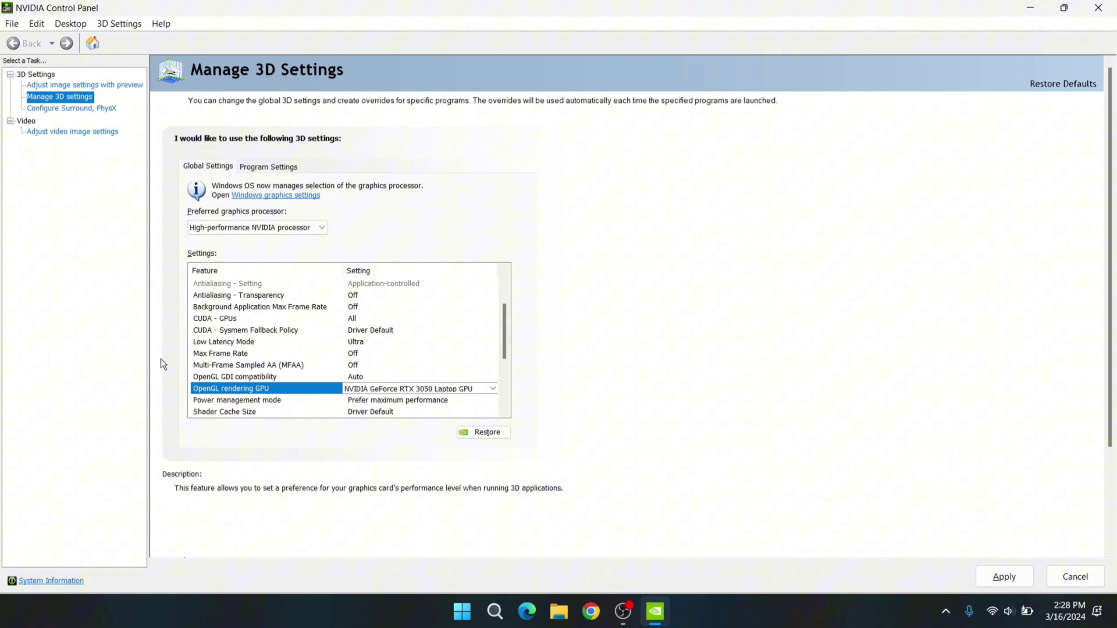
Set Power management mode to Prefer maximum performance, leaving Shader Cache Size at Driver Default.
{"action": "scroll", "coordinate": [180, 396], "scroll_direction": "down", "scroll_amount": 1}
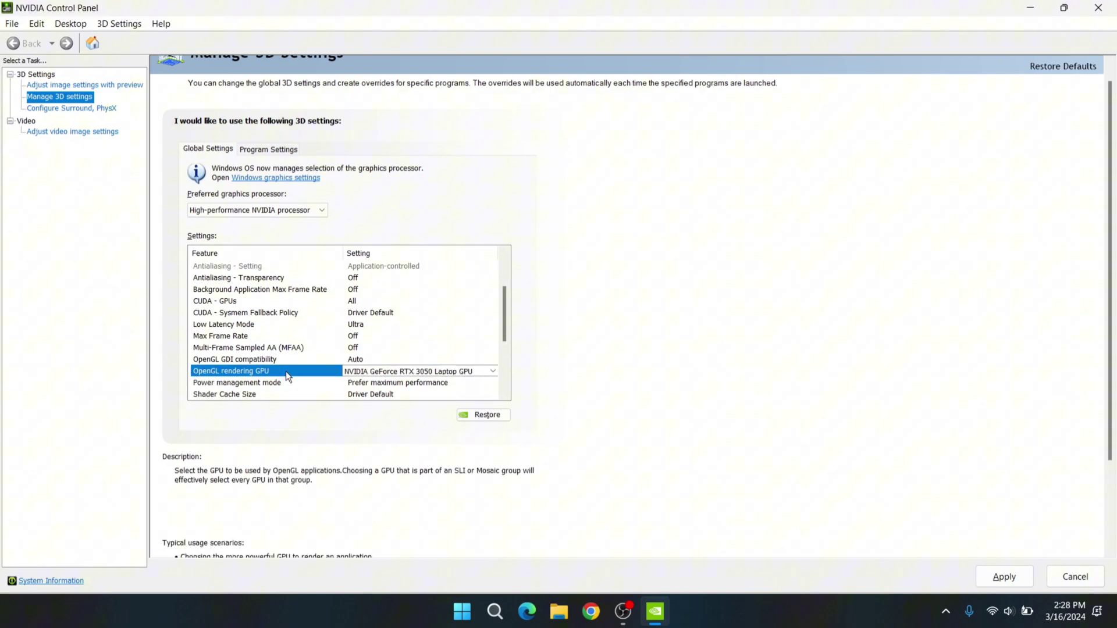
{"action": "scroll", "coordinate": [285, 371], "scroll_direction": "down", "scroll_amount": 2}
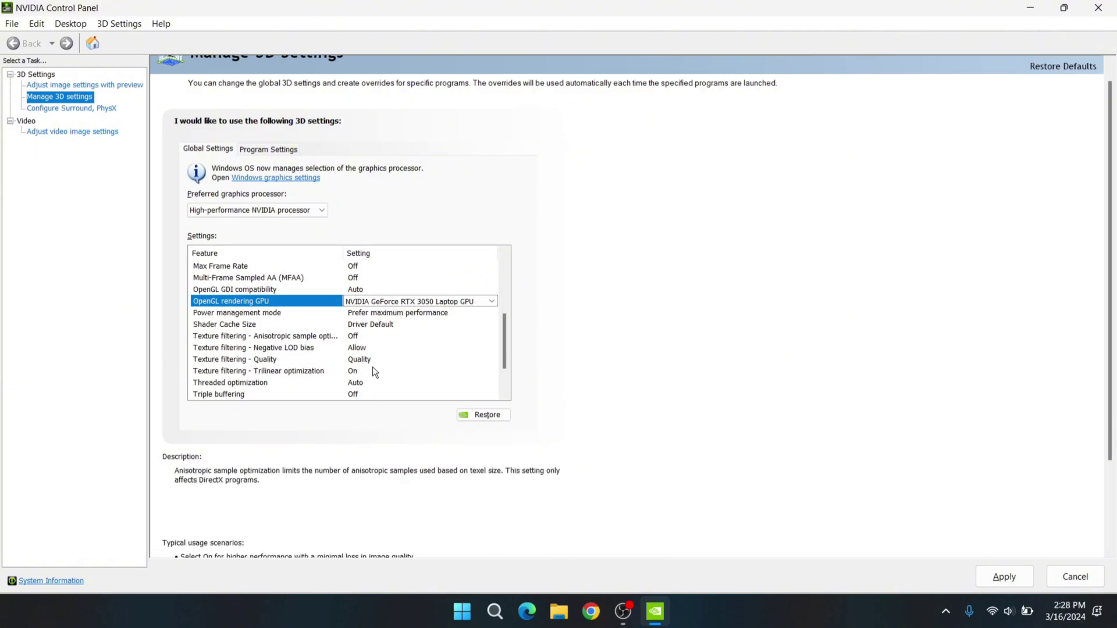
{"action": "left_click", "coordinate": [235, 314]}
{"action": "left_click", "coordinate": [416, 314]}
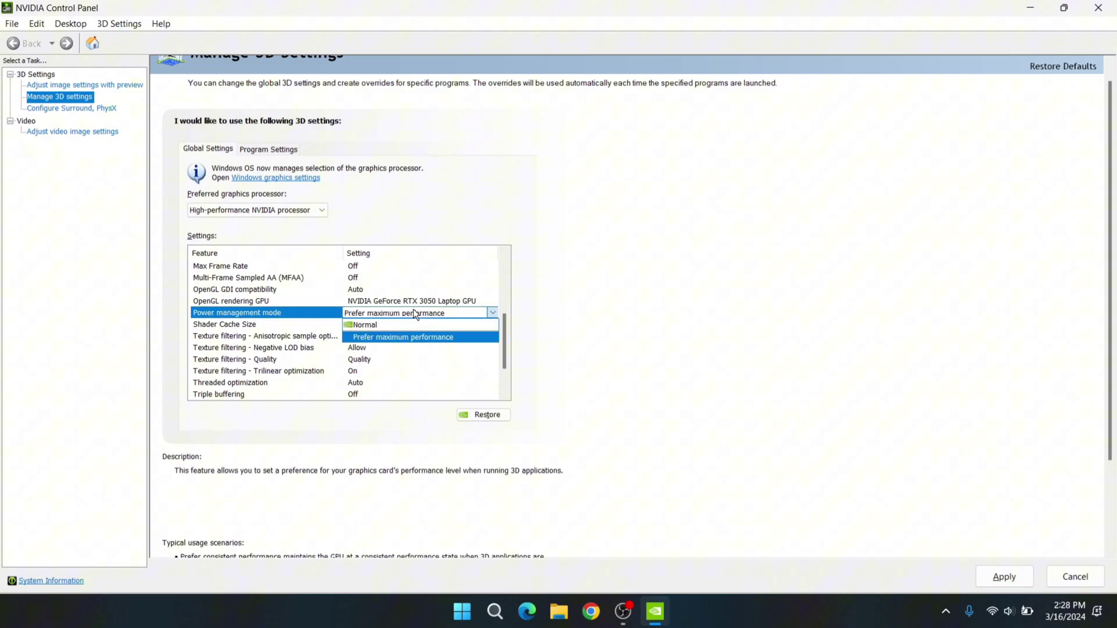
{"action": "left_click", "coordinate": [373, 337]}
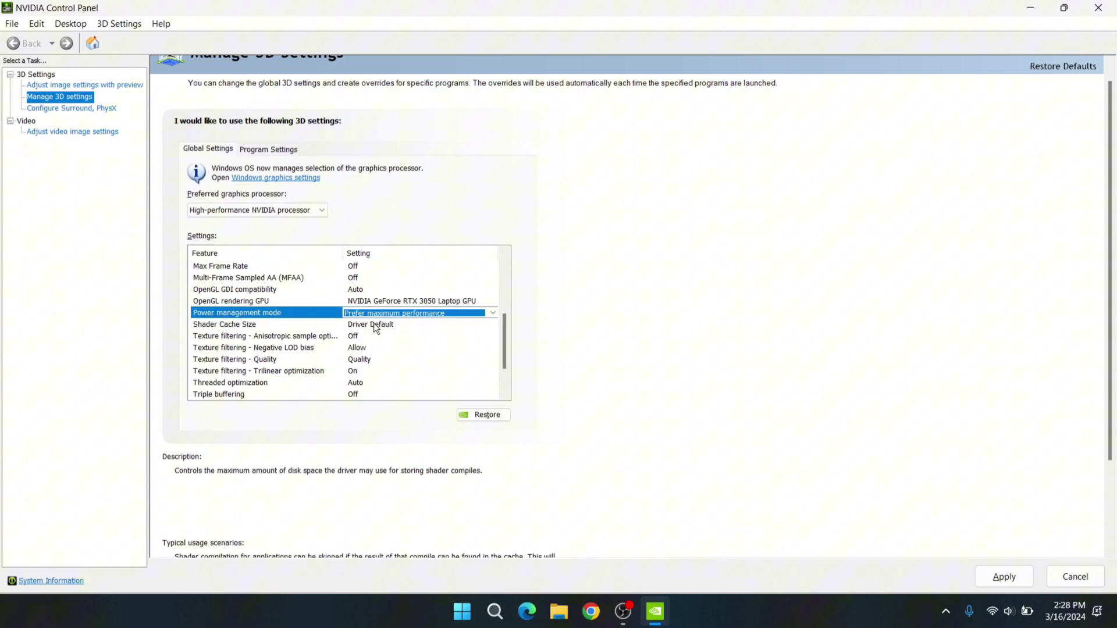
{"action": "left_click", "coordinate": [243, 314]}
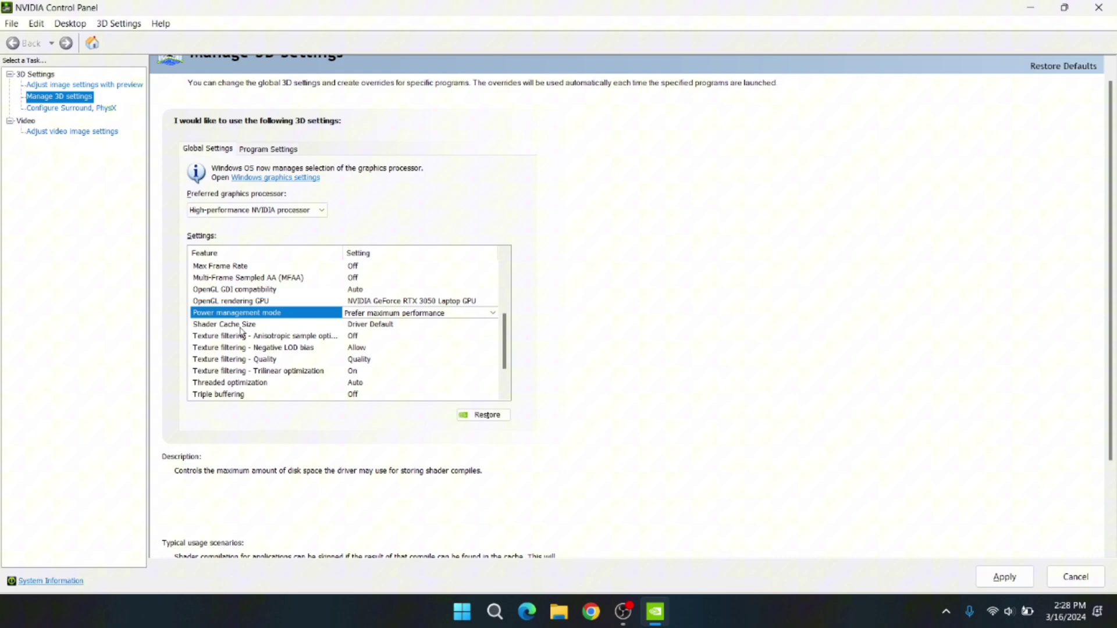
{"action": "left_click", "coordinate": [240, 326]}
{"action": "scroll", "coordinate": [385, 373], "scroll_direction": "down", "scroll_amount": 2}
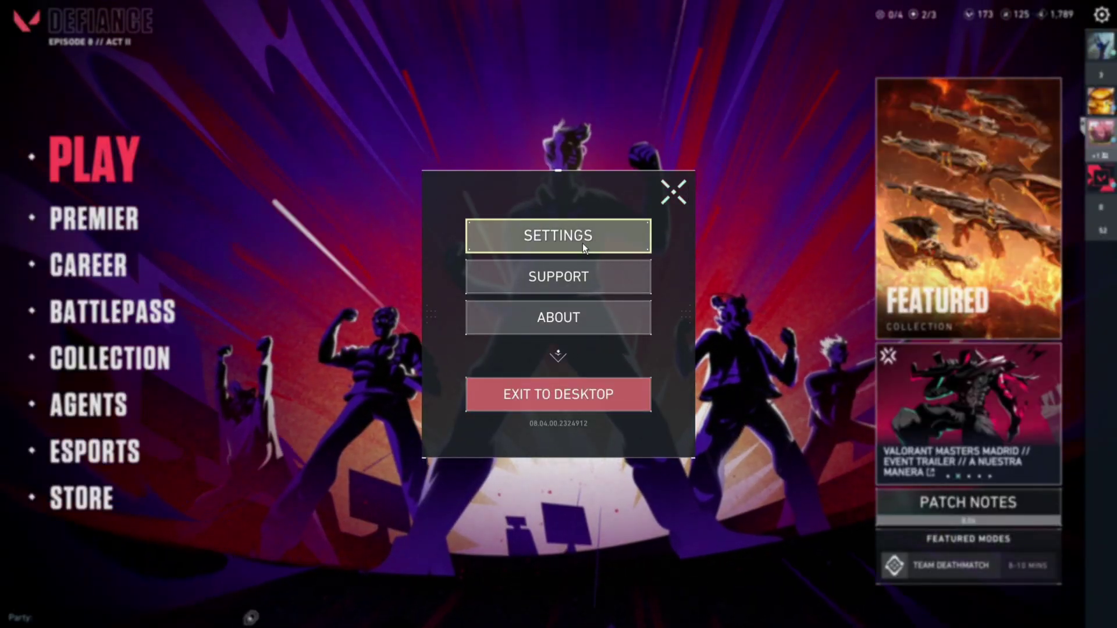
In Valorant's General settings, cycle Show Mature Content off and on, and turn Show Blood on.
{"action": "left_click", "coordinate": [582, 243]}
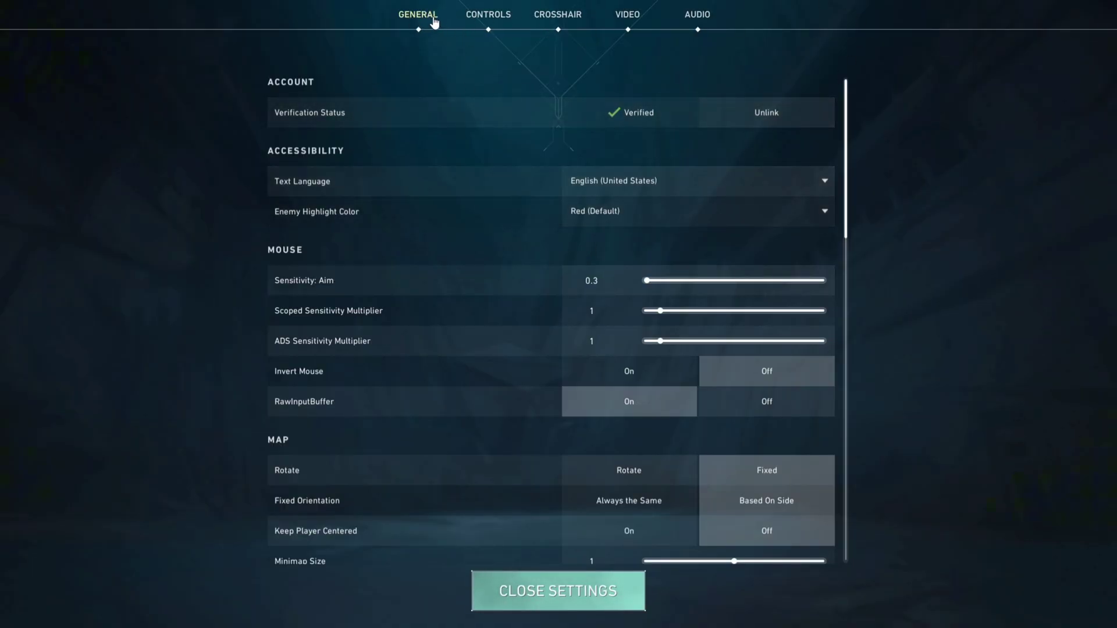
{"action": "scroll", "coordinate": [349, 324], "scroll_direction": "down", "scroll_amount": 10}
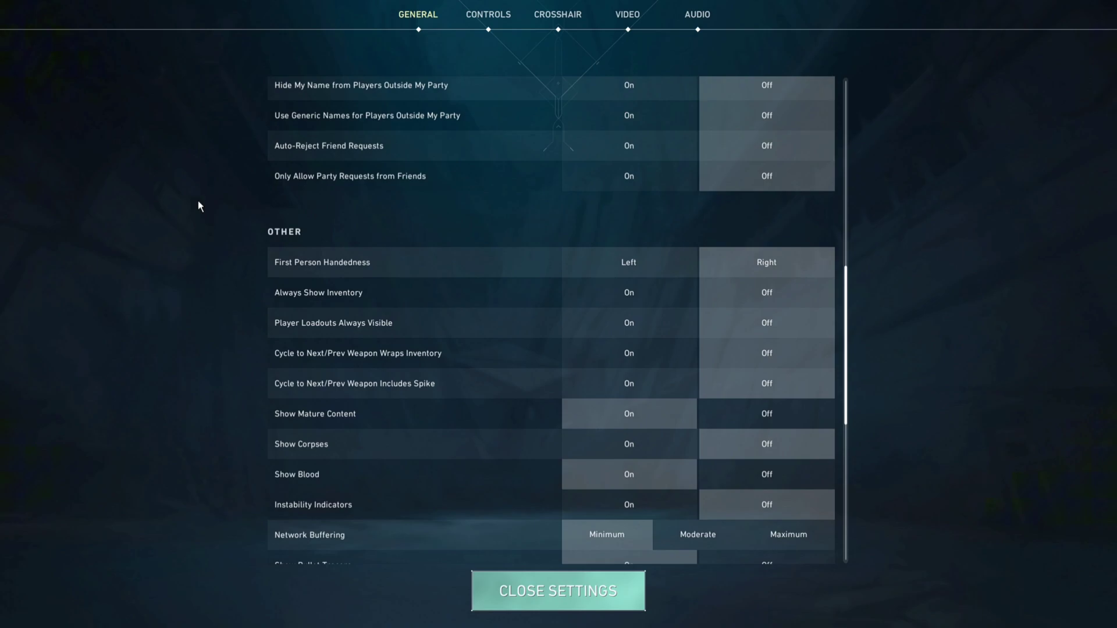
{"action": "scroll", "coordinate": [397, 334], "scroll_direction": "down", "scroll_amount": 5}
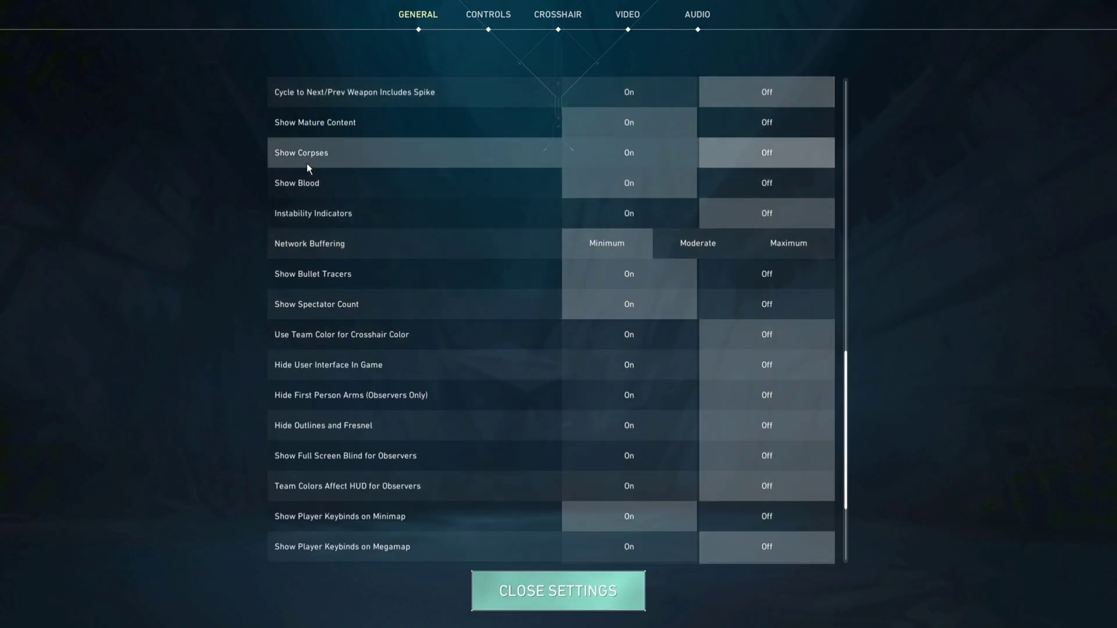
{"action": "scroll", "coordinate": [581, 219], "scroll_direction": "up", "scroll_amount": 4}
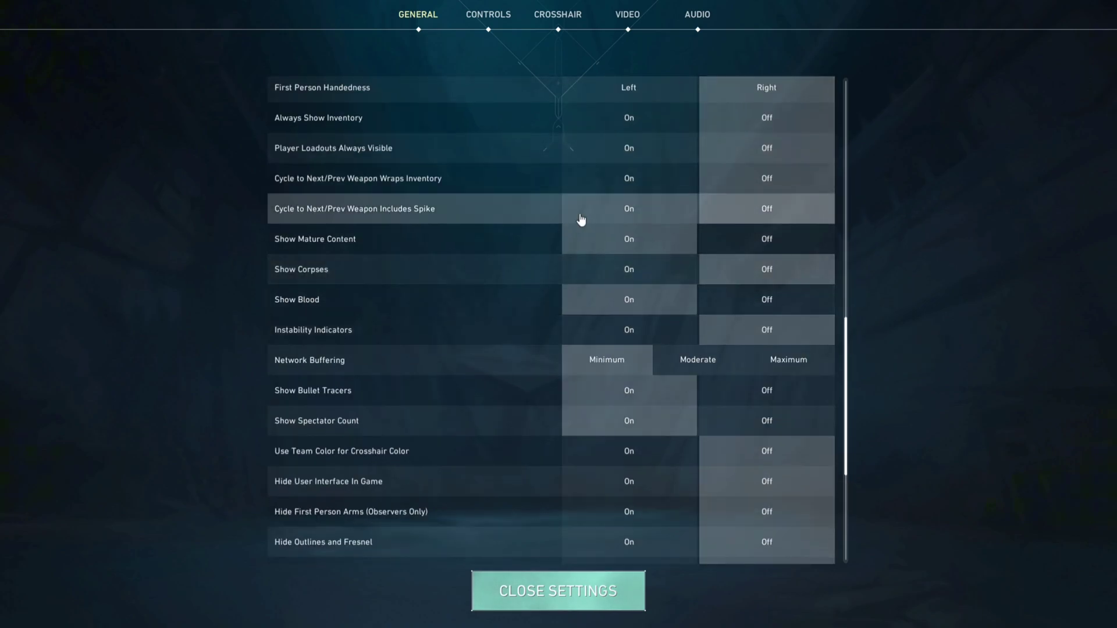
{"action": "left_click", "coordinate": [721, 244]}
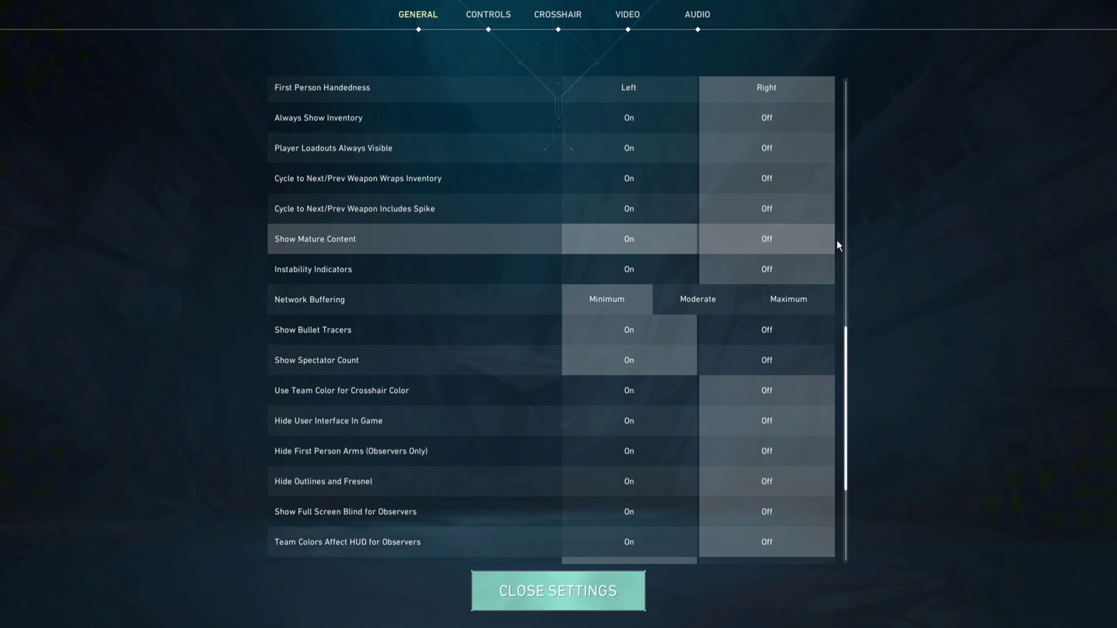
{"action": "left_click", "coordinate": [627, 241]}
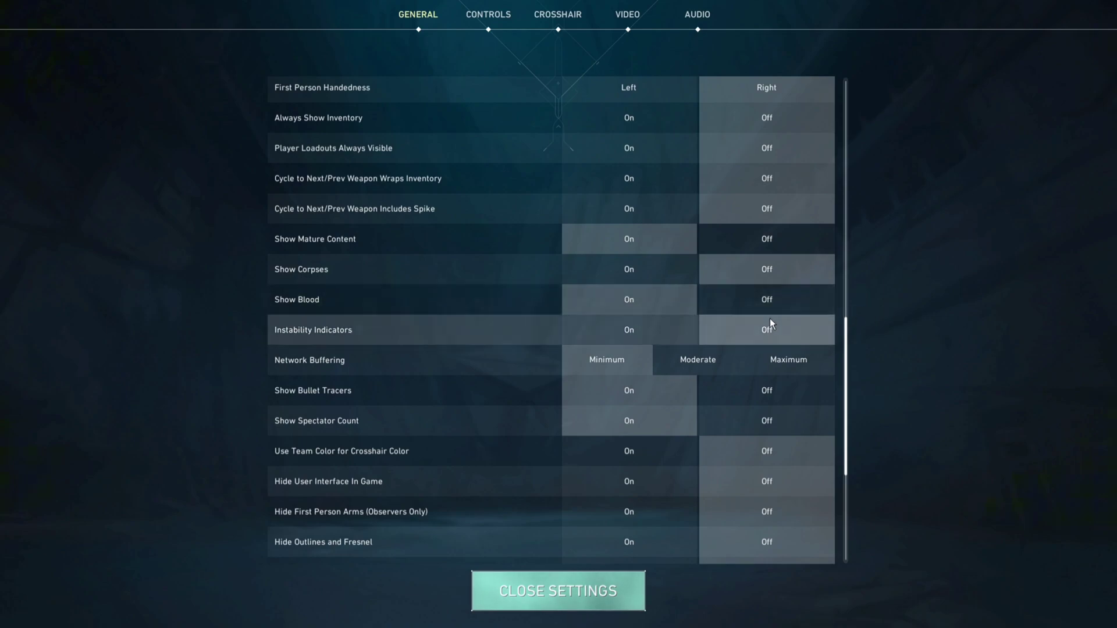
{"action": "left_click", "coordinate": [635, 301]}
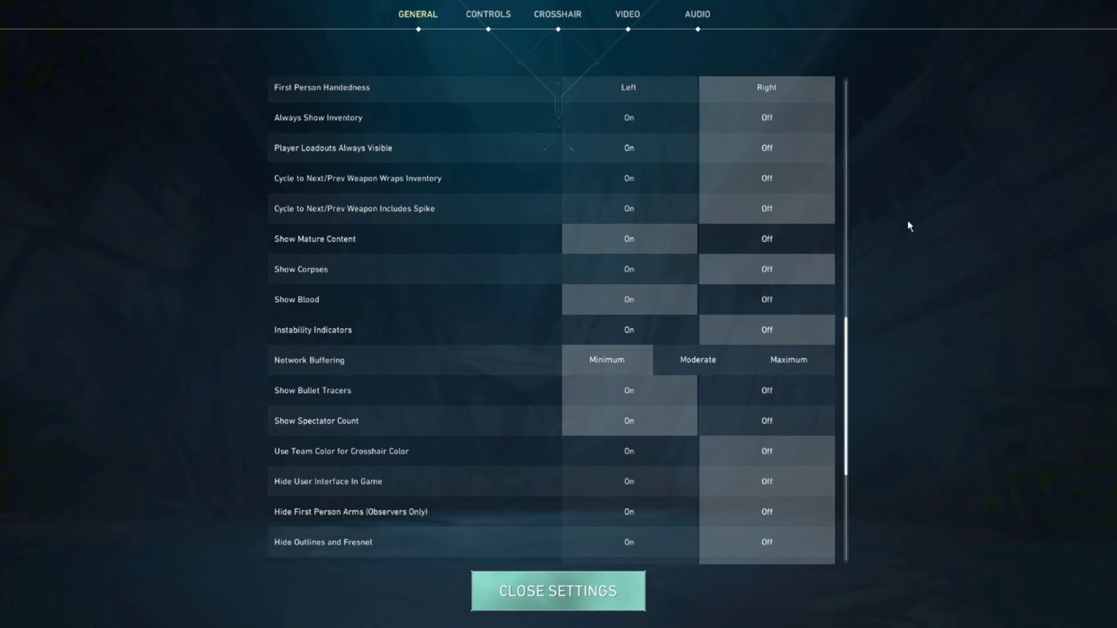
In Valorant's Video settings, turn off Limit FPS on Battery, in Menus, in Background and Always.
{"action": "scroll", "coordinate": [909, 225], "scroll_direction": "up", "scroll_amount": 5}
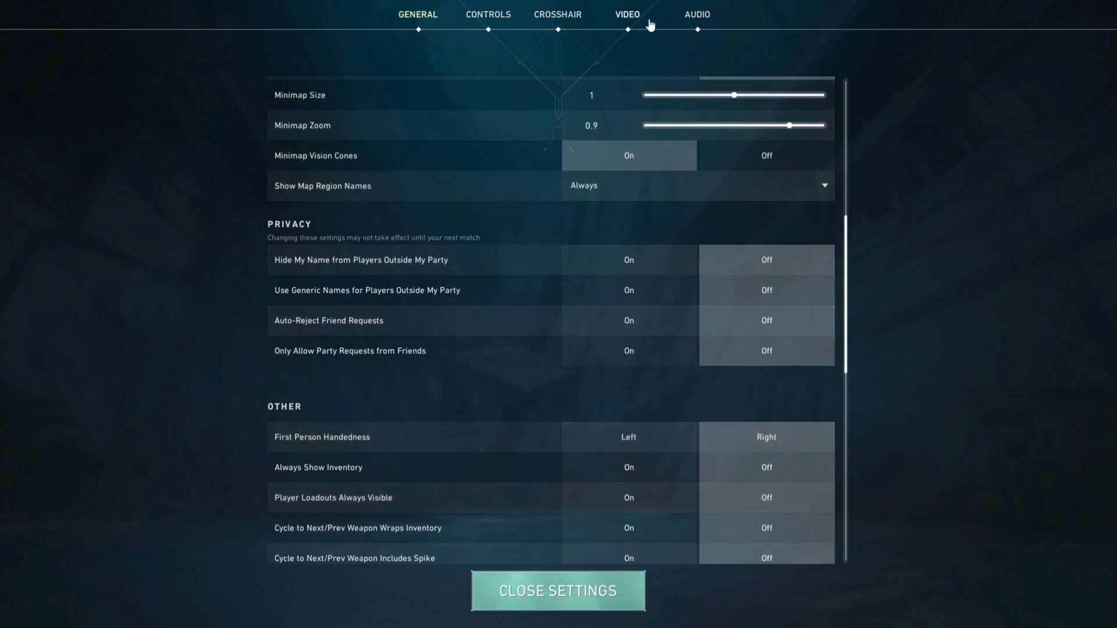
{"action": "left_click", "coordinate": [626, 26]}
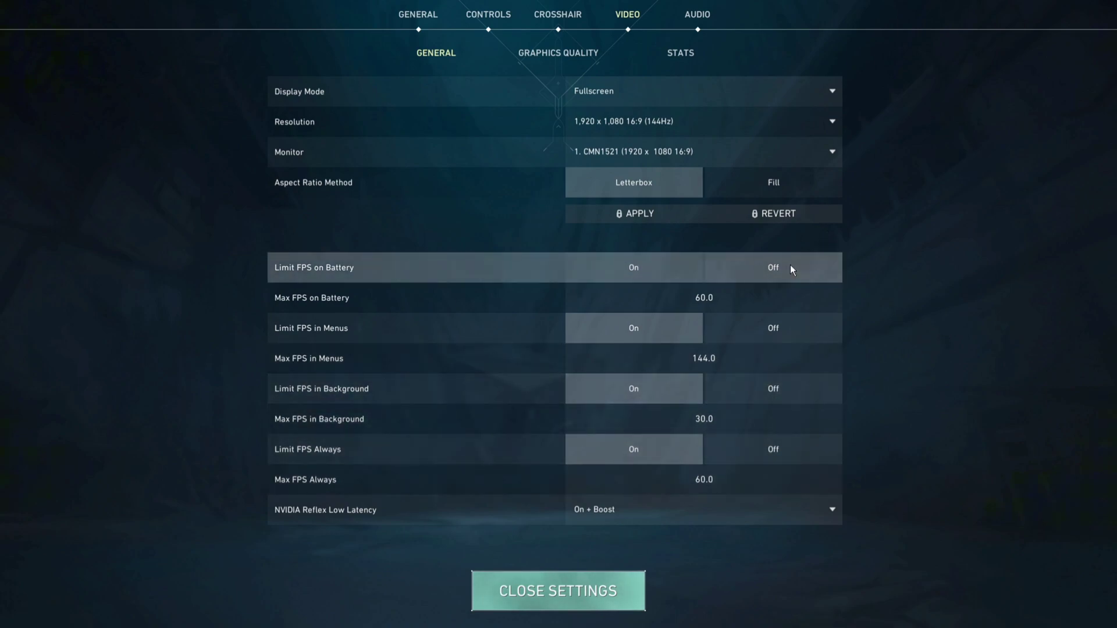
{"action": "left_click", "coordinate": [791, 265]}
{"action": "left_click", "coordinate": [798, 341]}
{"action": "left_click", "coordinate": [809, 401]}
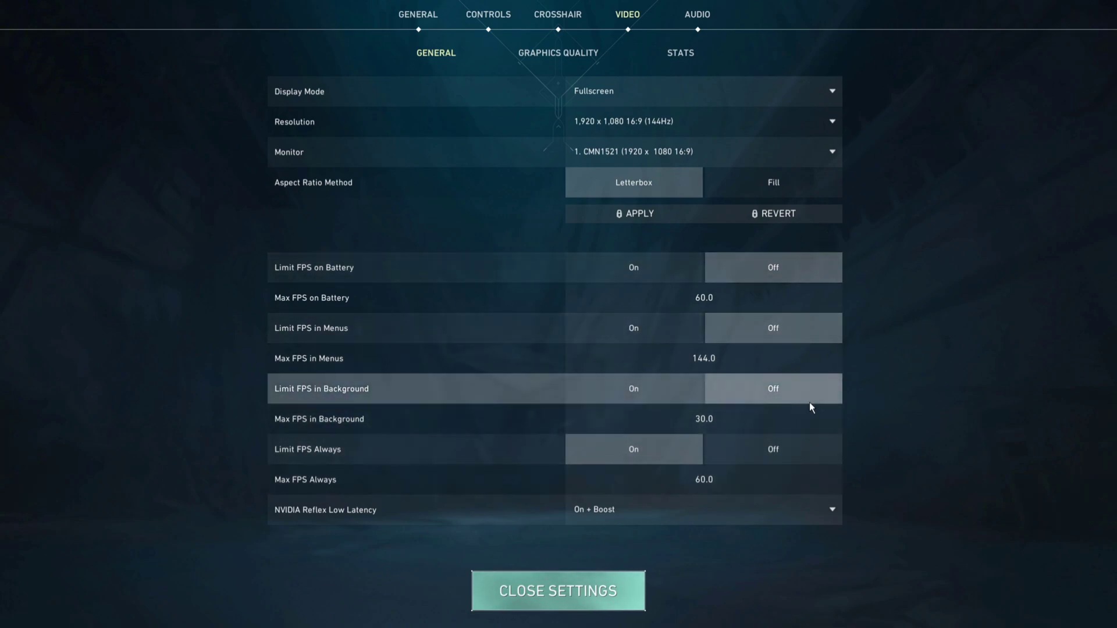
{"action": "left_click", "coordinate": [818, 446]}
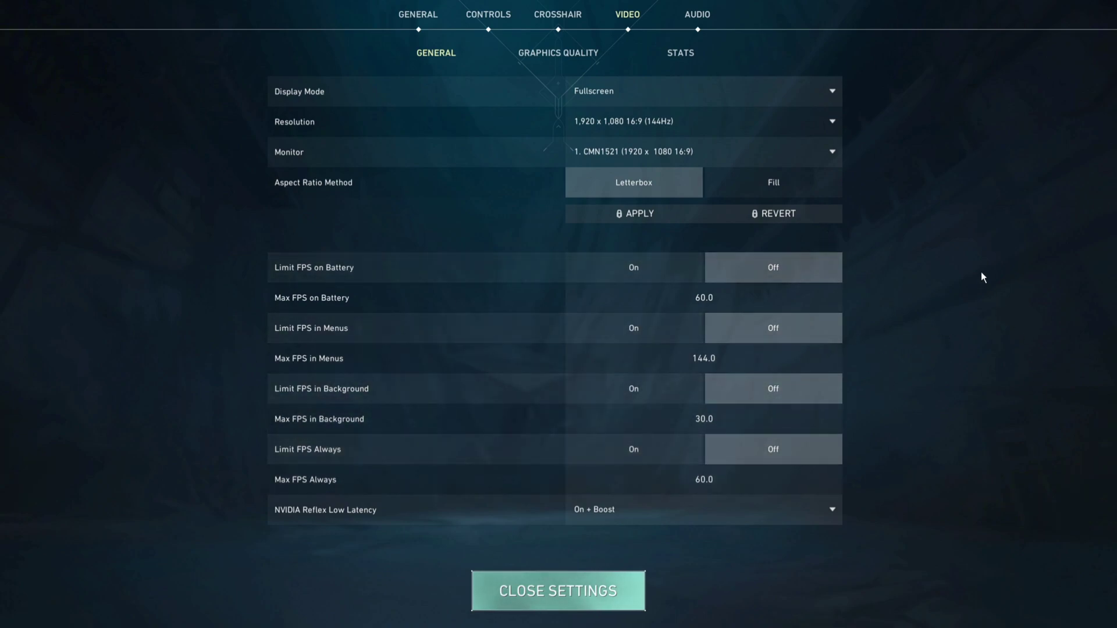
On Valorant's Graphics Quality tab, cycle Multithreaded Rendering off and back on.
{"action": "left_click", "coordinate": [591, 51]}
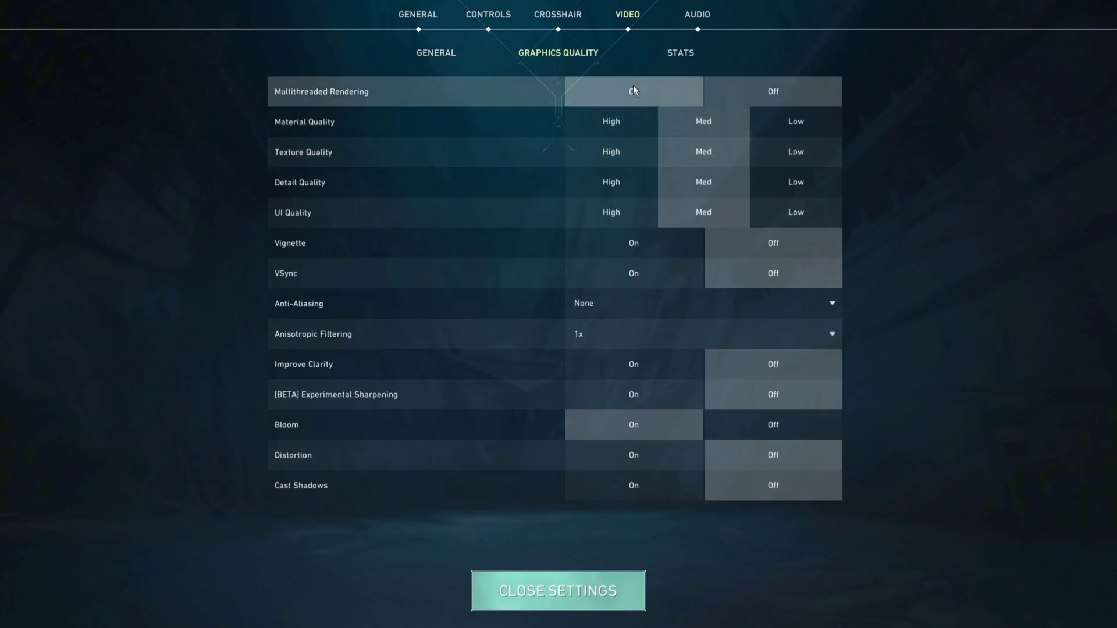
{"action": "left_click", "coordinate": [748, 92]}
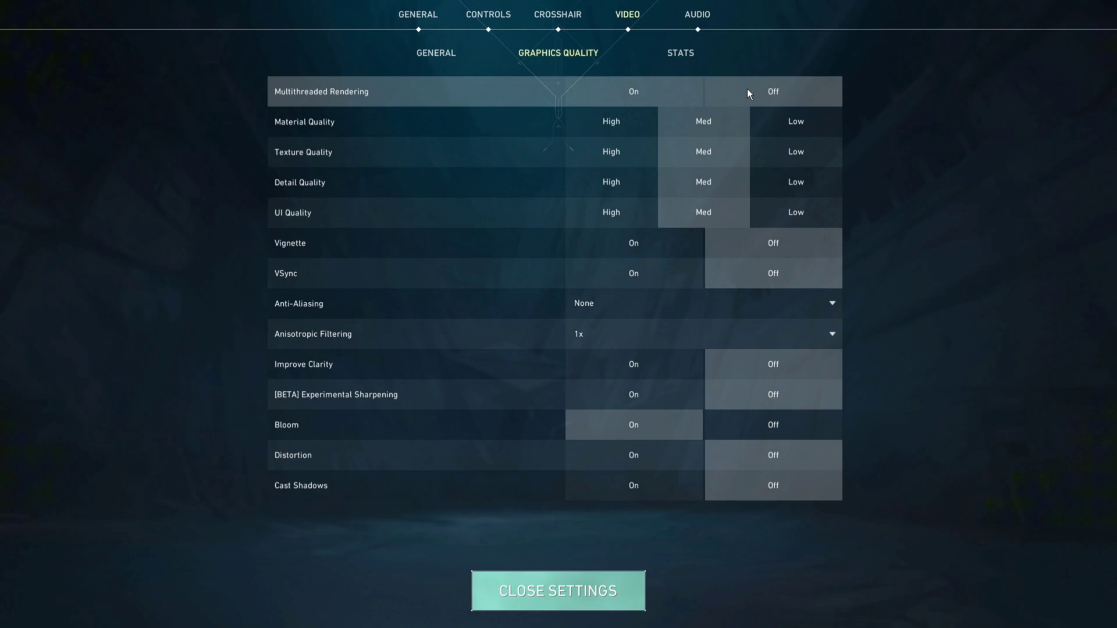
{"action": "left_click", "coordinate": [631, 92]}
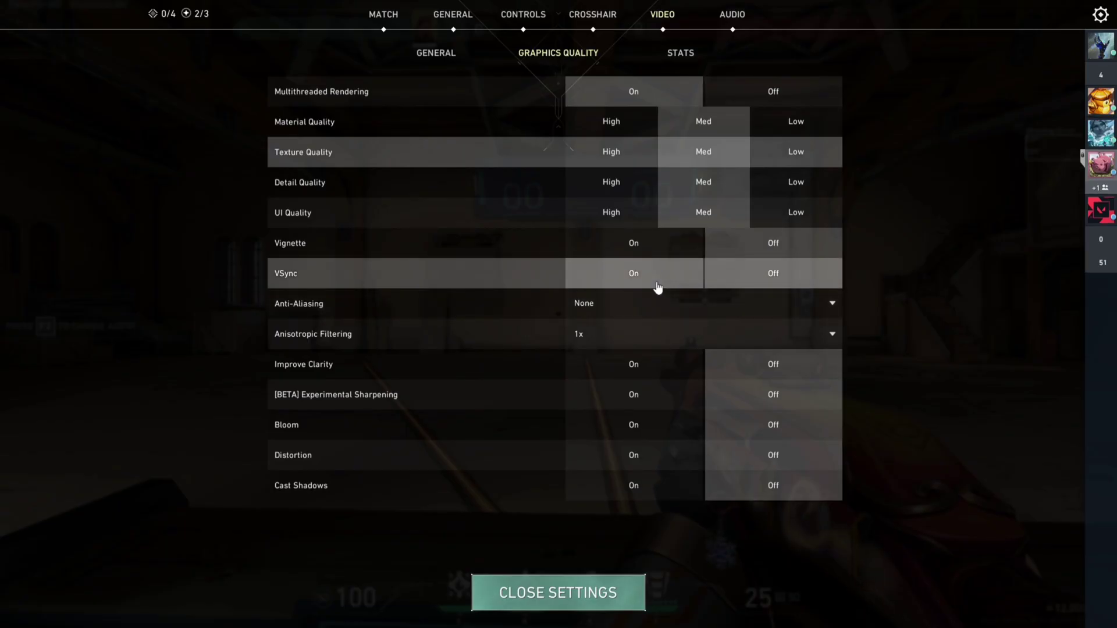
{"action": "left_click", "coordinate": [675, 281]}
{"action": "key", "text": "Escape"}
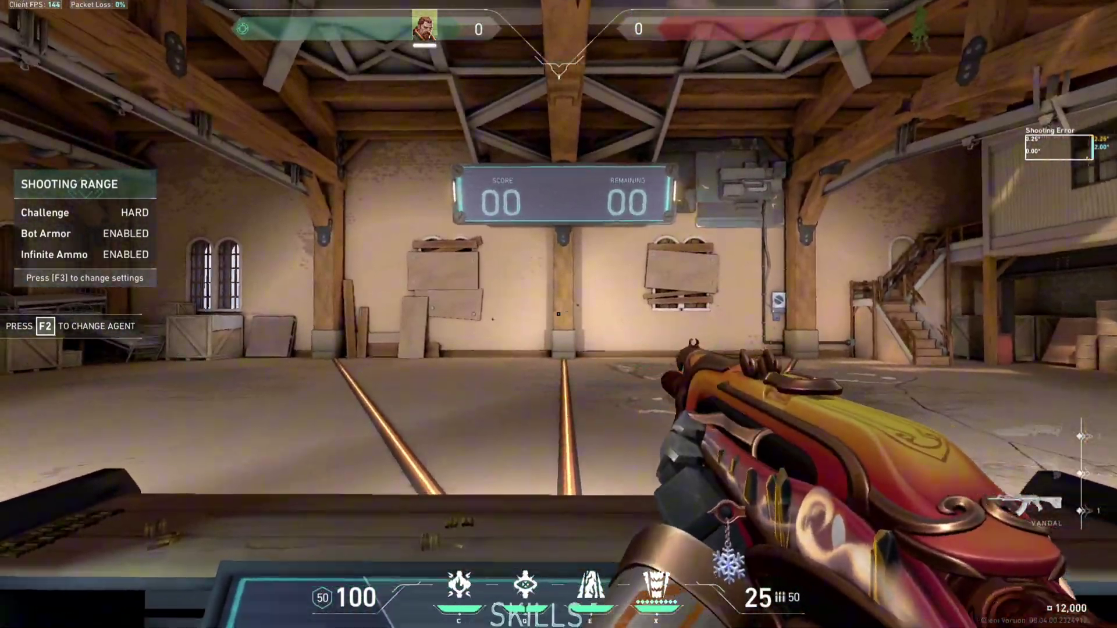
{"action": "key", "text": "f"}
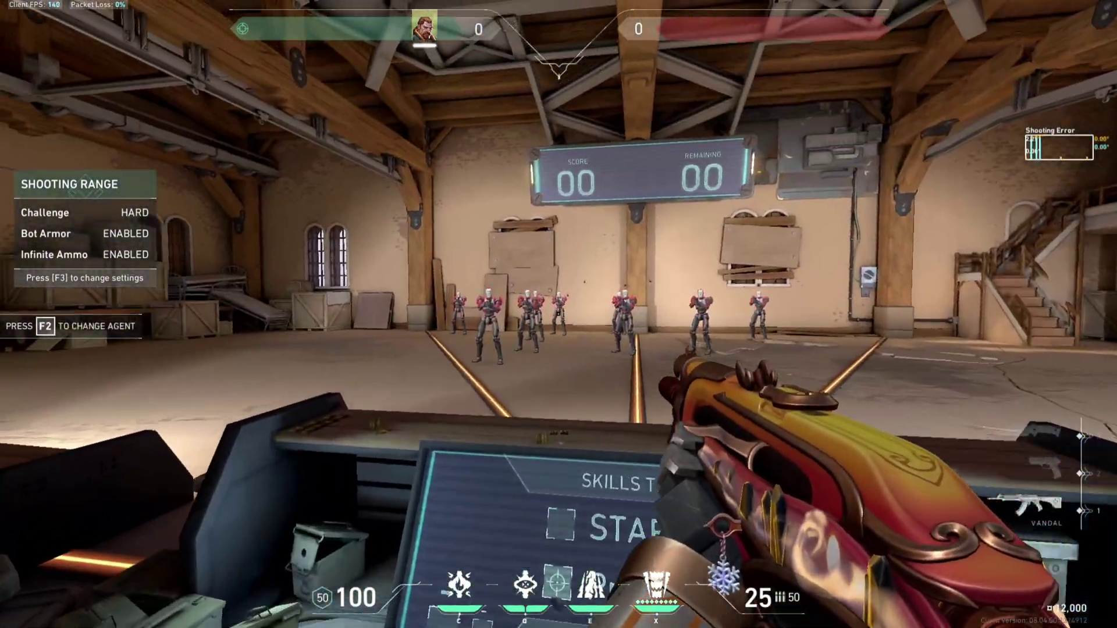
{"action": "left_click", "coordinate": [559, 314]}
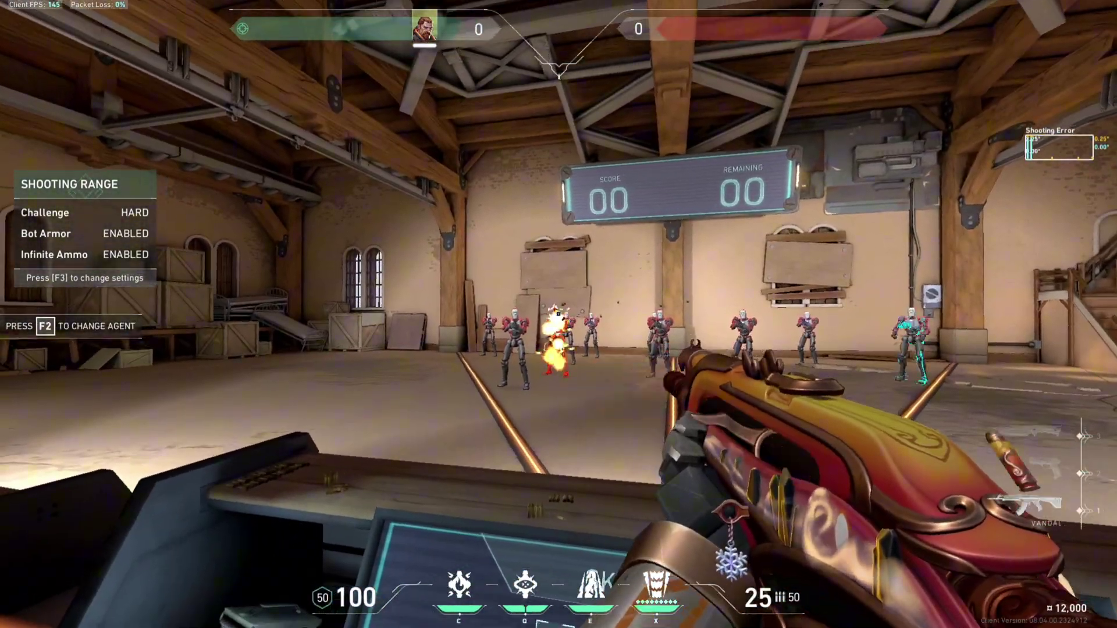
{"action": "left_click", "coordinate": [559, 314]}
{"action": "left_click", "coordinate": [558, 314]}
{"action": "left_click", "coordinate": [558, 314]}
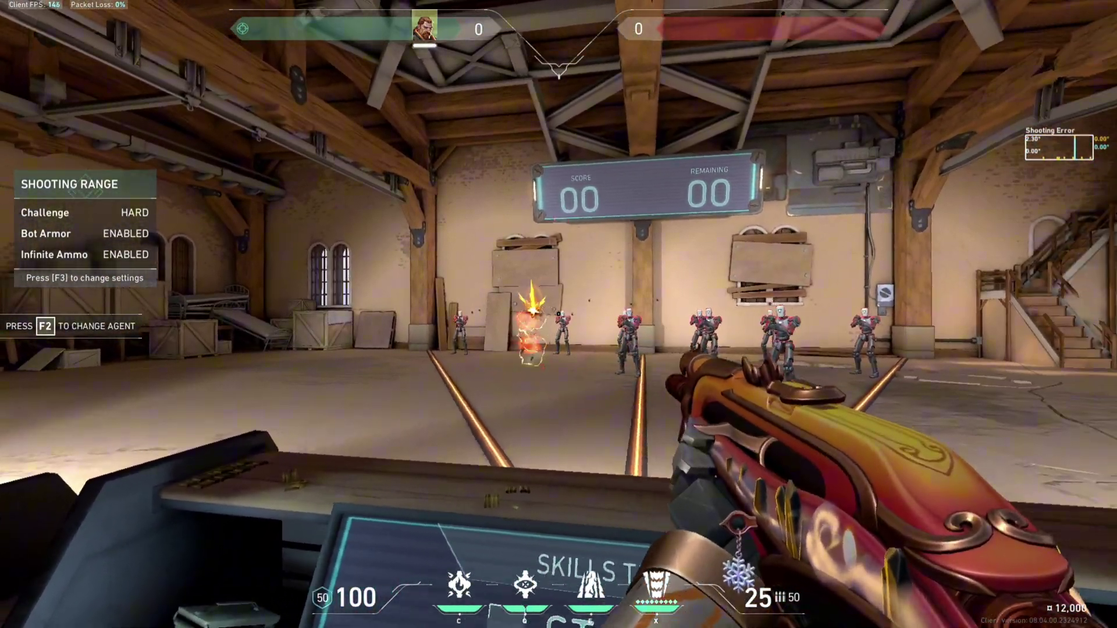
{"action": "left_click", "coordinate": [558, 314]}
{"action": "left_click", "coordinate": [559, 314]}
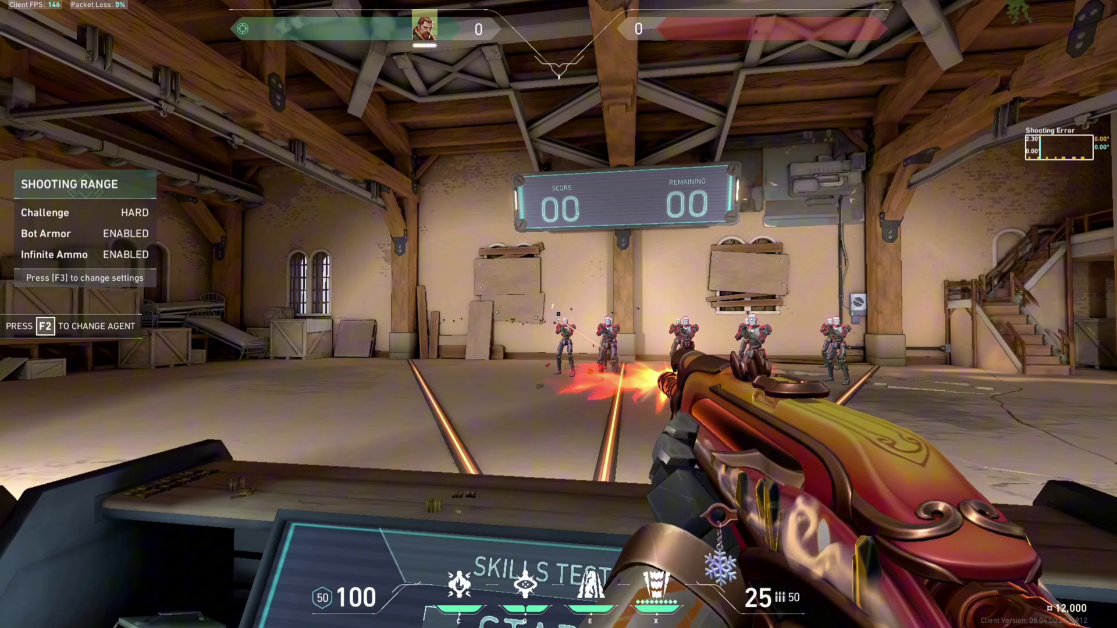
{"action": "left_click", "coordinate": [558, 314]}
{"action": "left_click", "coordinate": [559, 314]}
{"action": "key", "text": "Escape"}
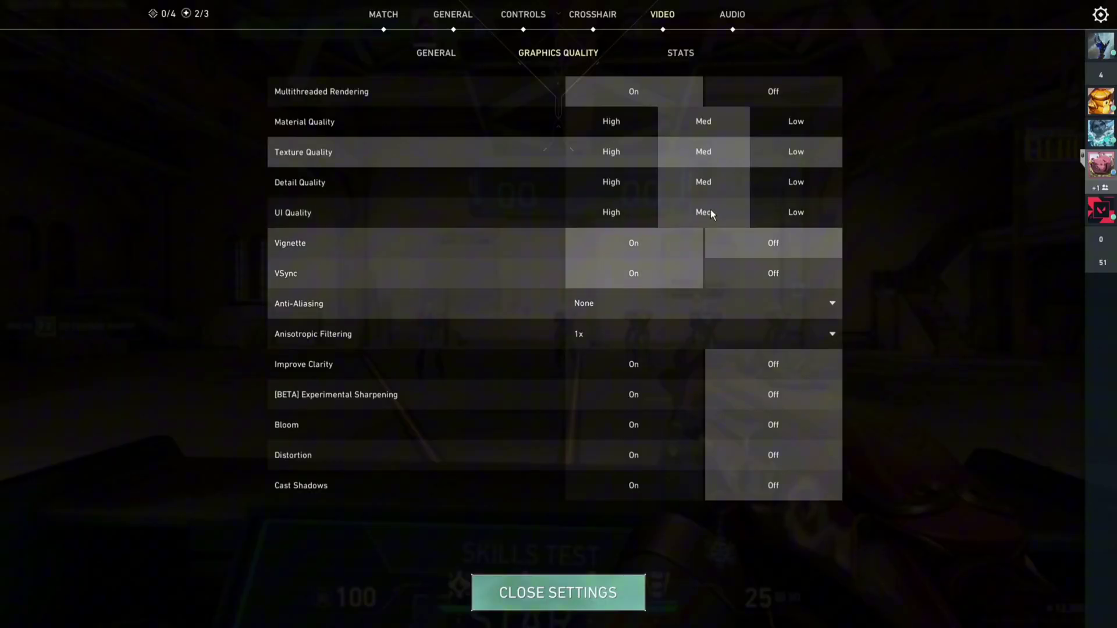
{"action": "left_click", "coordinate": [776, 279]}
{"action": "key", "text": "Escape"}
{"action": "key", "text": "1"}
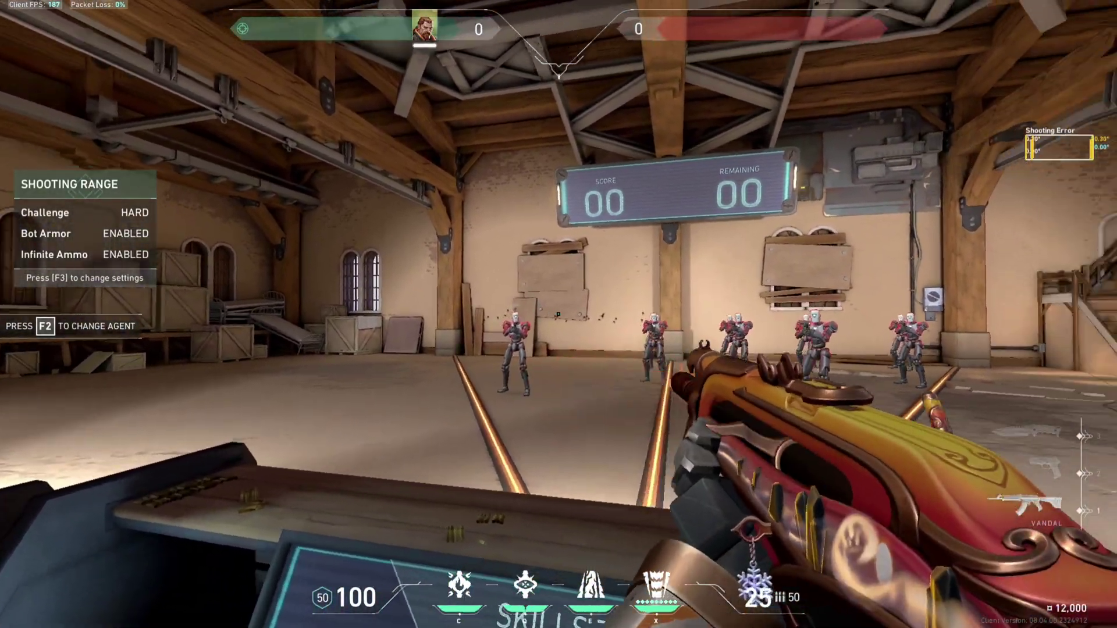
{"action": "left_click", "coordinate": [559, 315]}
{"action": "left_click", "coordinate": [558, 314]}
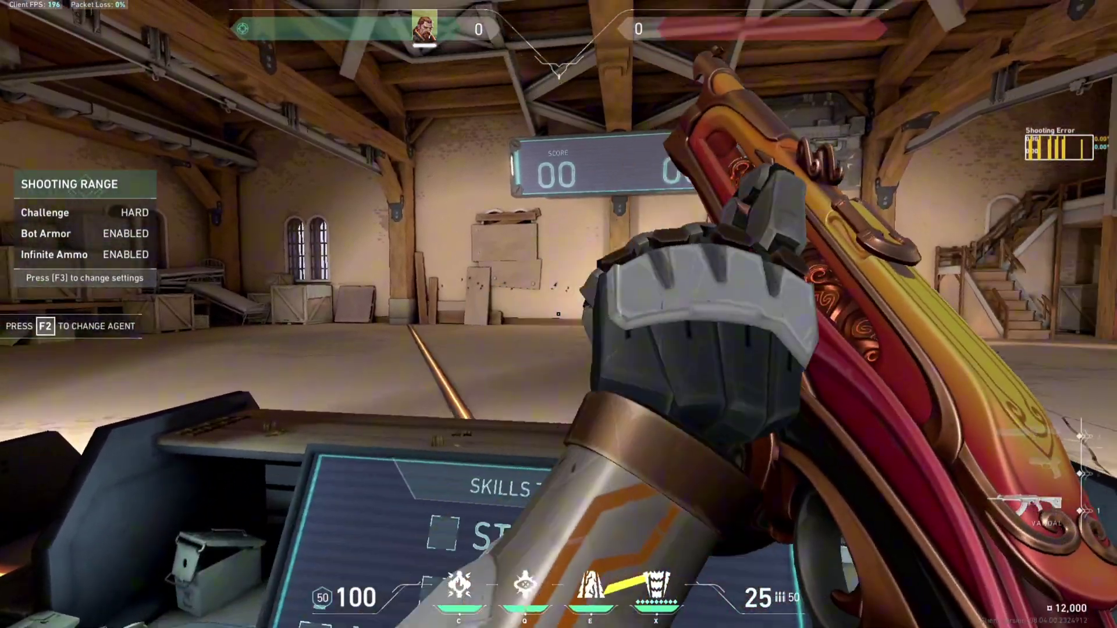
{"action": "key", "text": "Escape"}
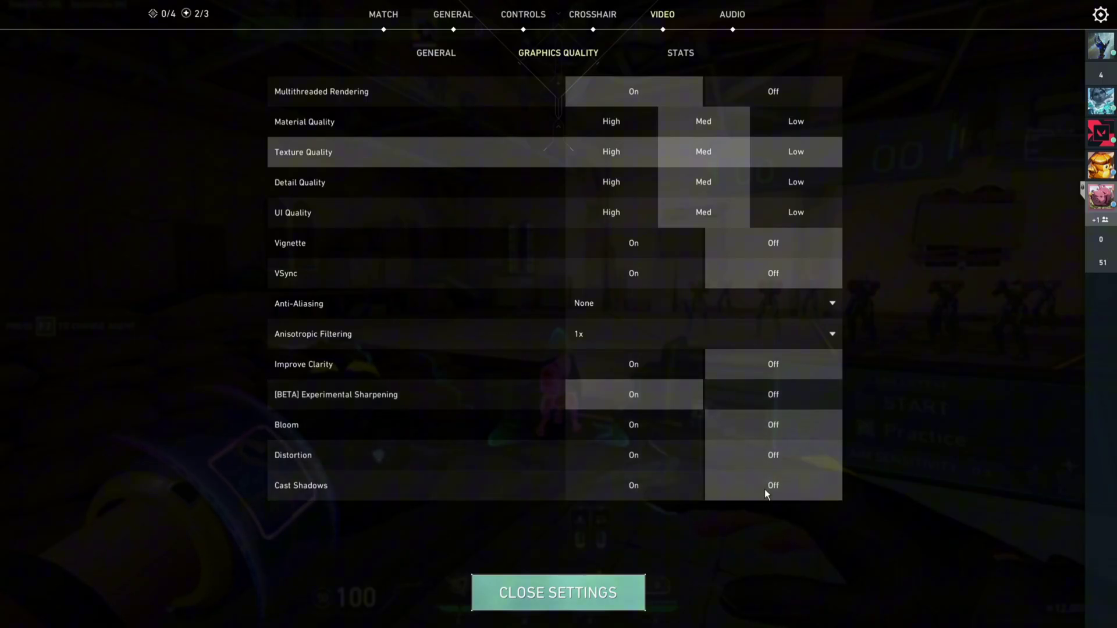
{"action": "key", "text": "Escape"}
{"action": "key", "text": "Escape"}
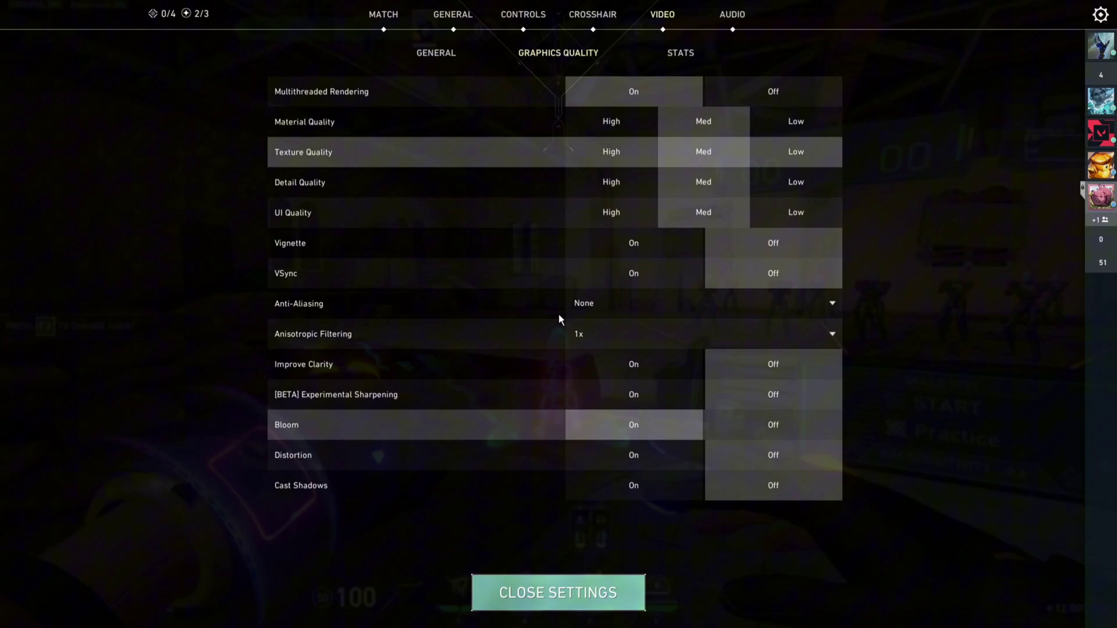
{"action": "key", "text": "Escape"}
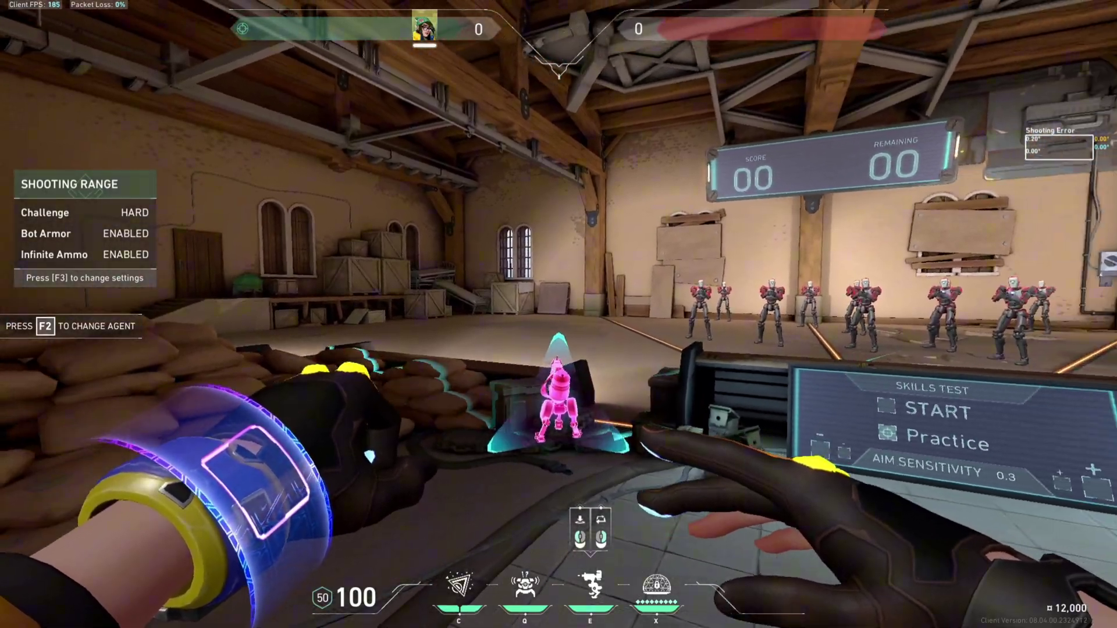
{"action": "key", "text": "Escape"}
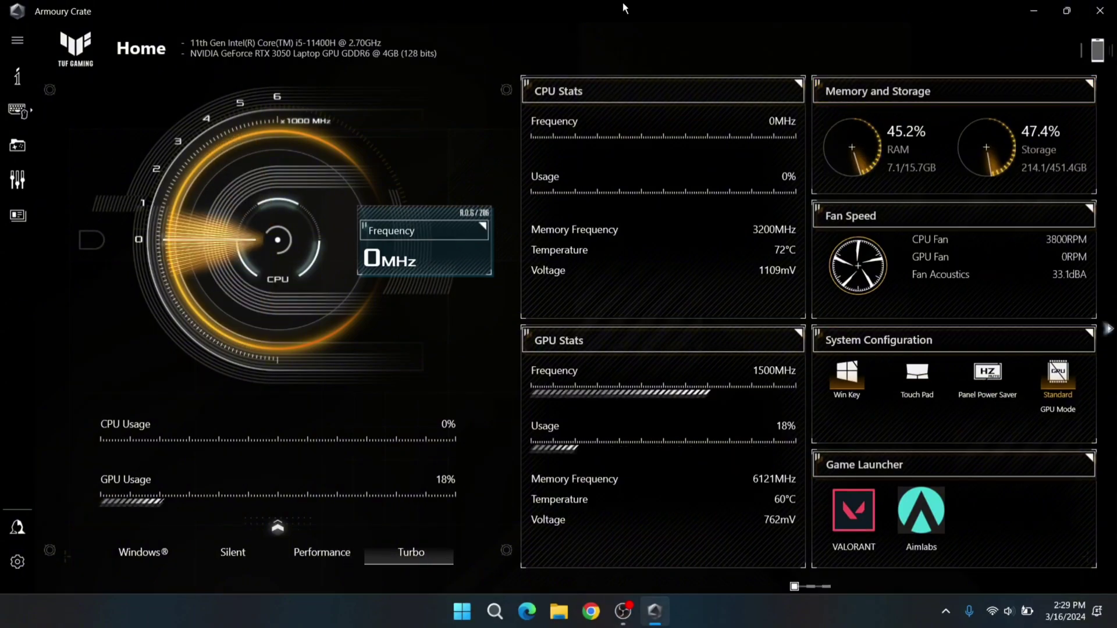
Check Armoury Crate's Home dashboard for CPU, GPU, fan speed and memory statistics.
{"action": "mouse_move", "coordinate": [33, 117]}
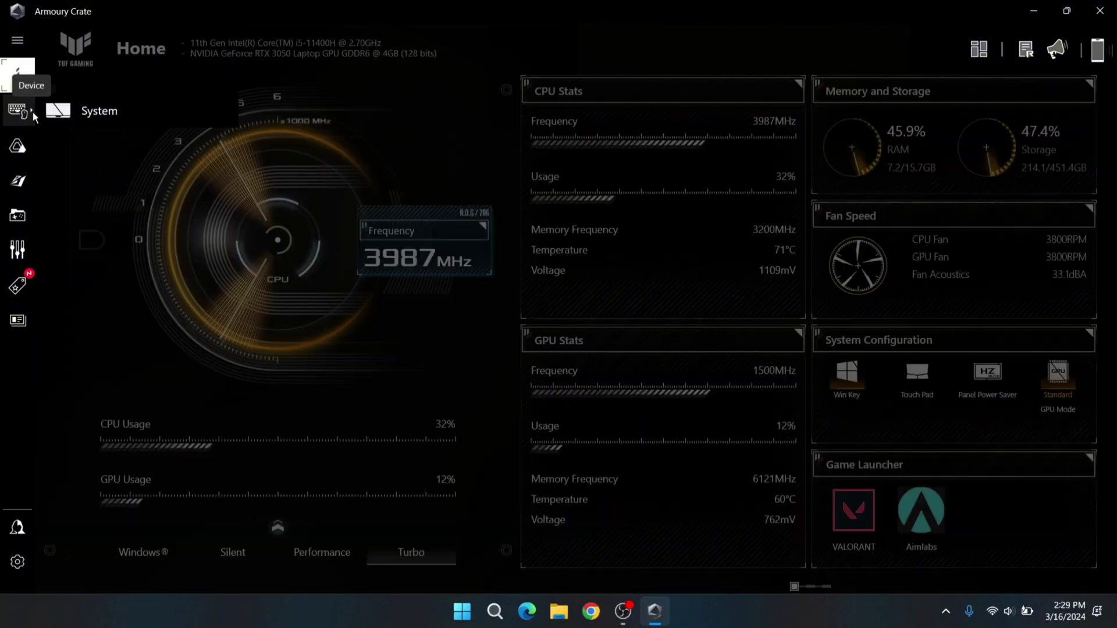
{"action": "left_click", "coordinate": [83, 110]}
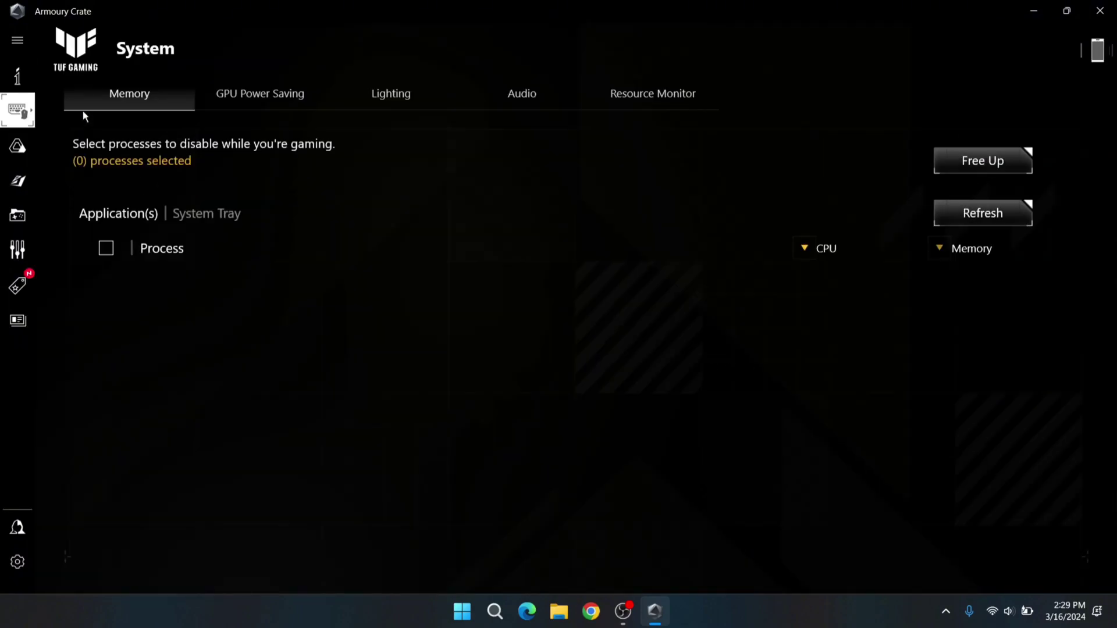
{"action": "left_click", "coordinate": [224, 90]}
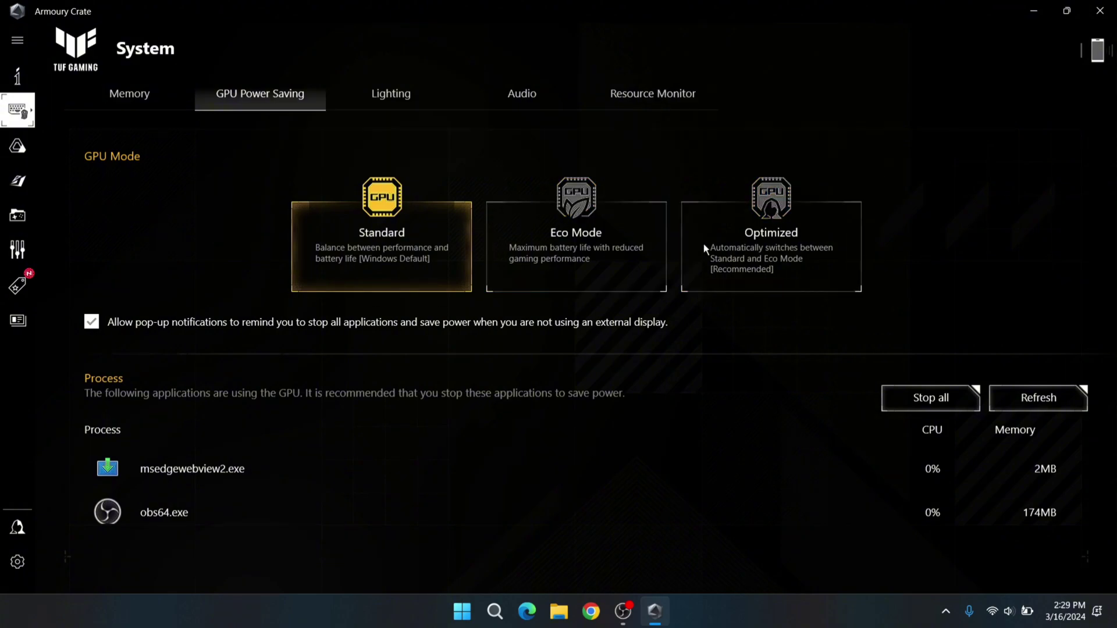
{"action": "left_click", "coordinate": [779, 243]}
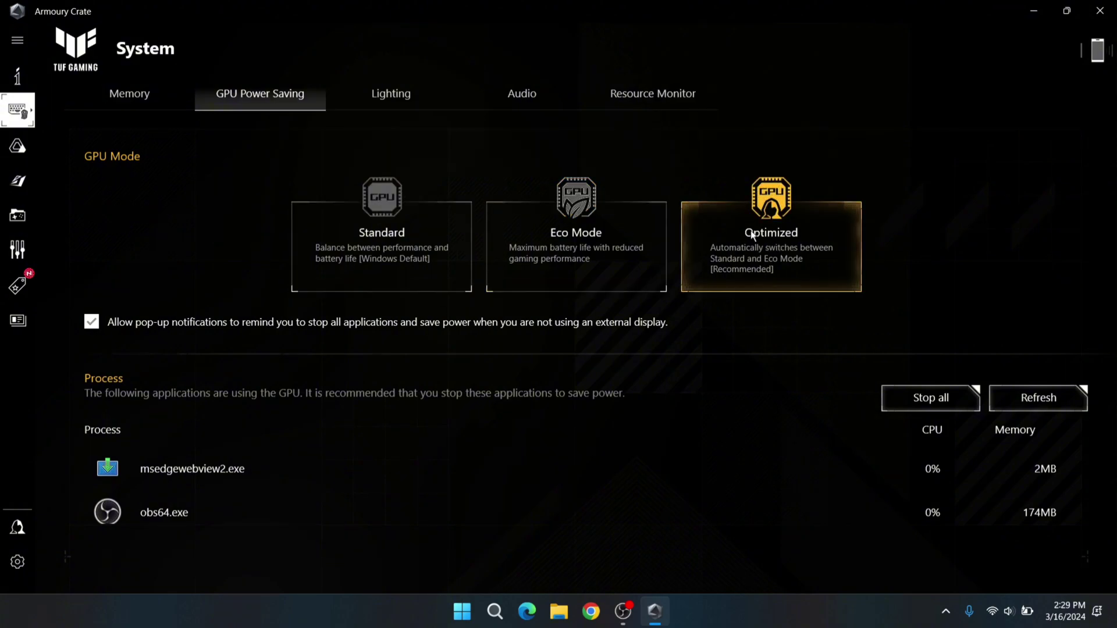
{"action": "left_click", "coordinate": [375, 225]}
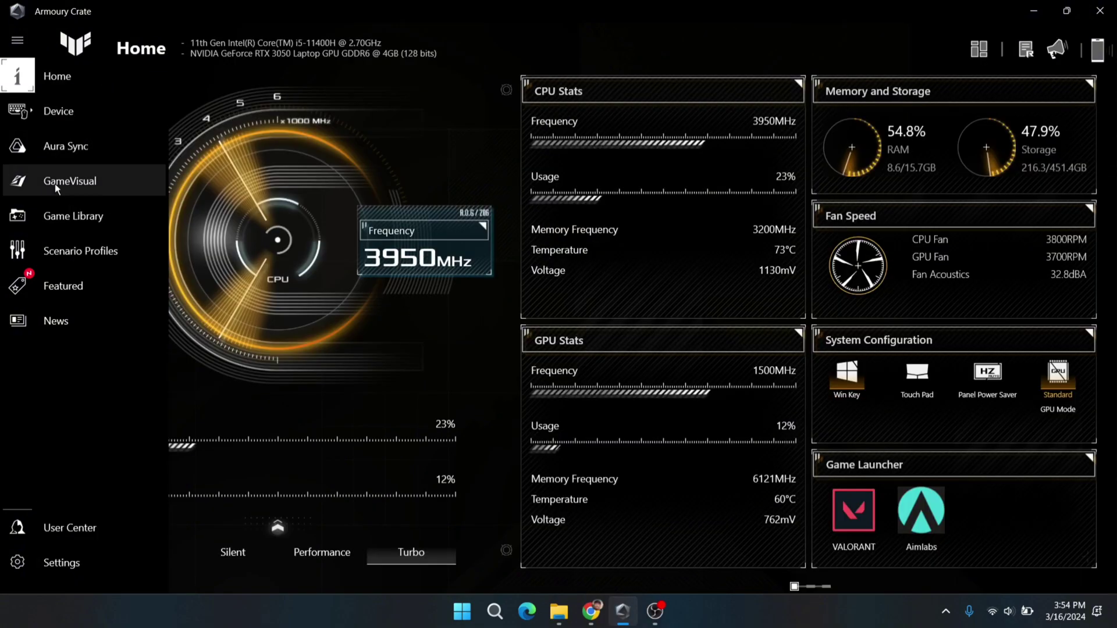
Rename the scenario profile to 'valo' and link VALORANT to it.
{"action": "left_click", "coordinate": [37, 253]}
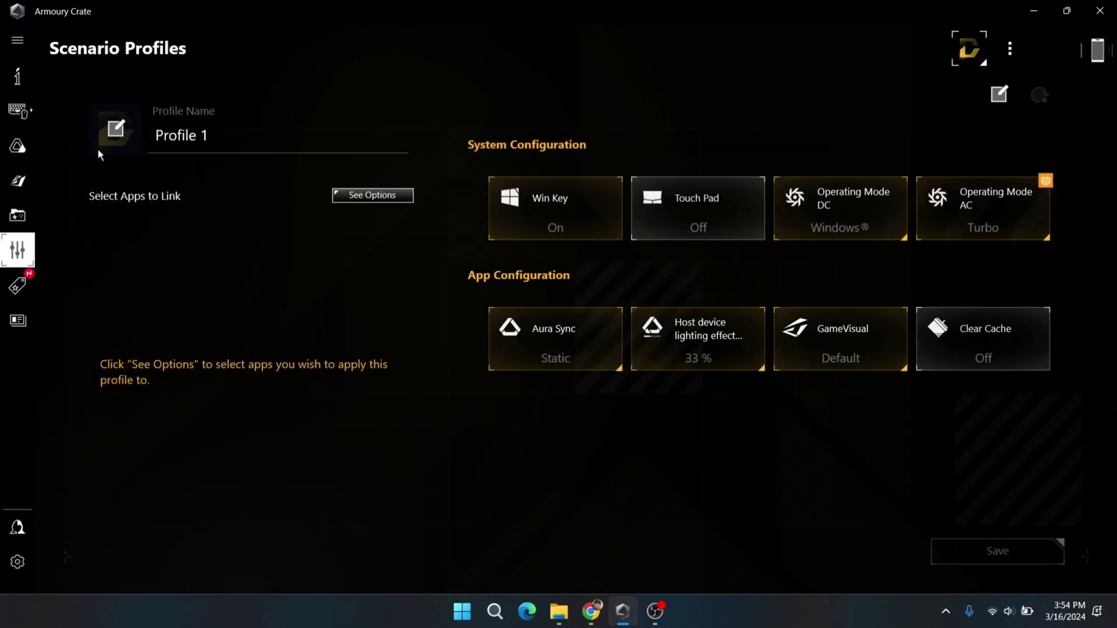
{"action": "left_click", "coordinate": [221, 139]}
{"action": "key", "text": "ctrl+a"}
{"action": "key", "text": "BackSpace"}
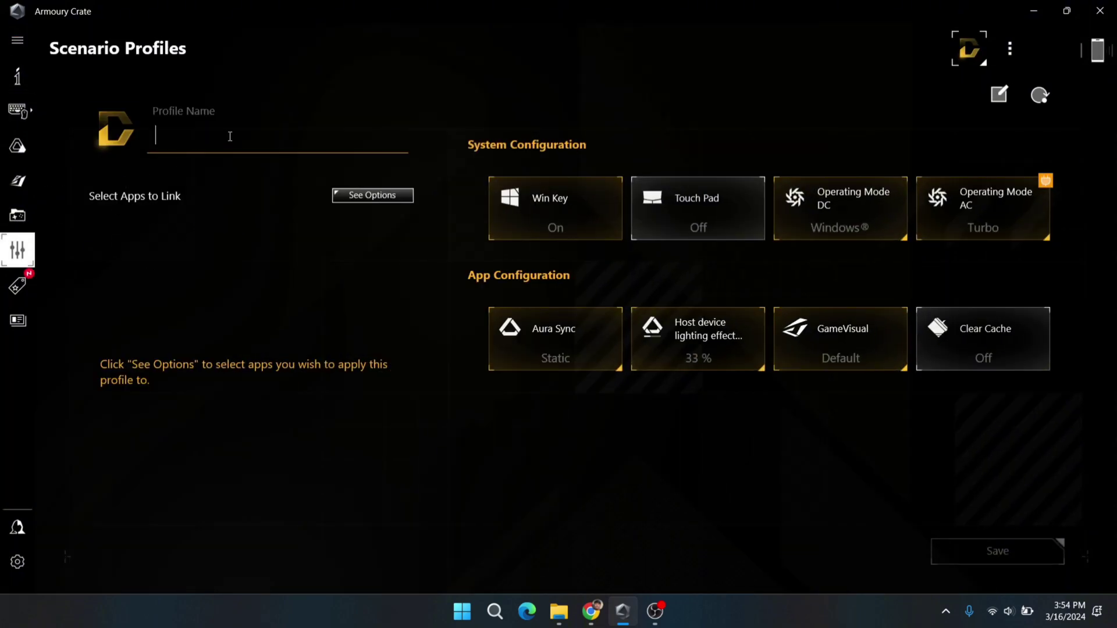
{"action": "type", "text": "valo"}
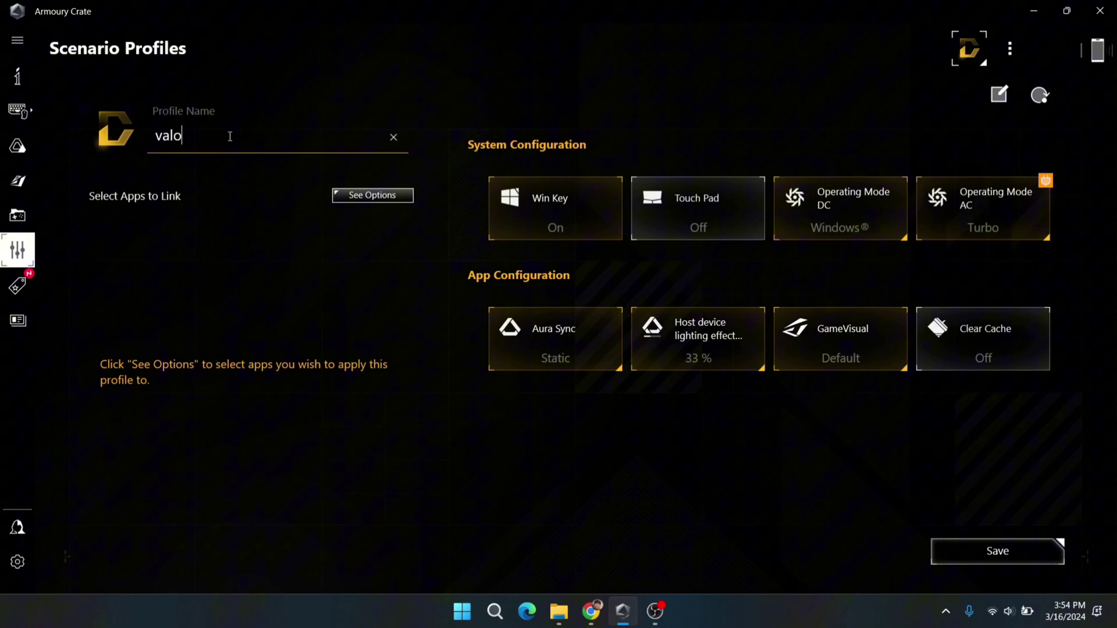
{"action": "left_click", "coordinate": [369, 194]}
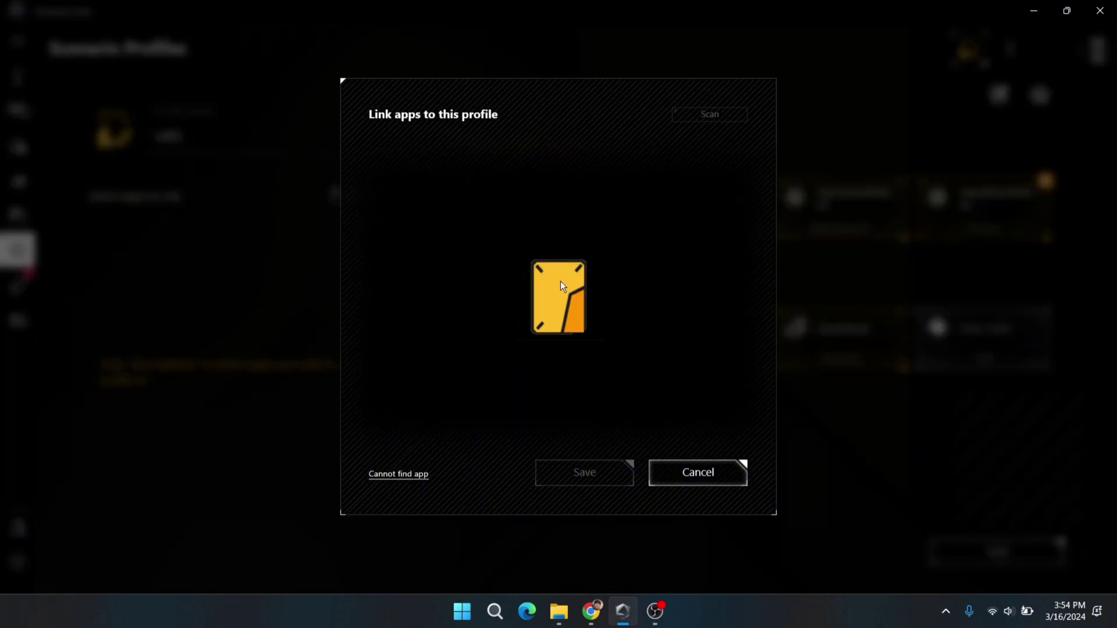
{"action": "scroll", "coordinate": [469, 292], "scroll_direction": "down", "scroll_amount": 8}
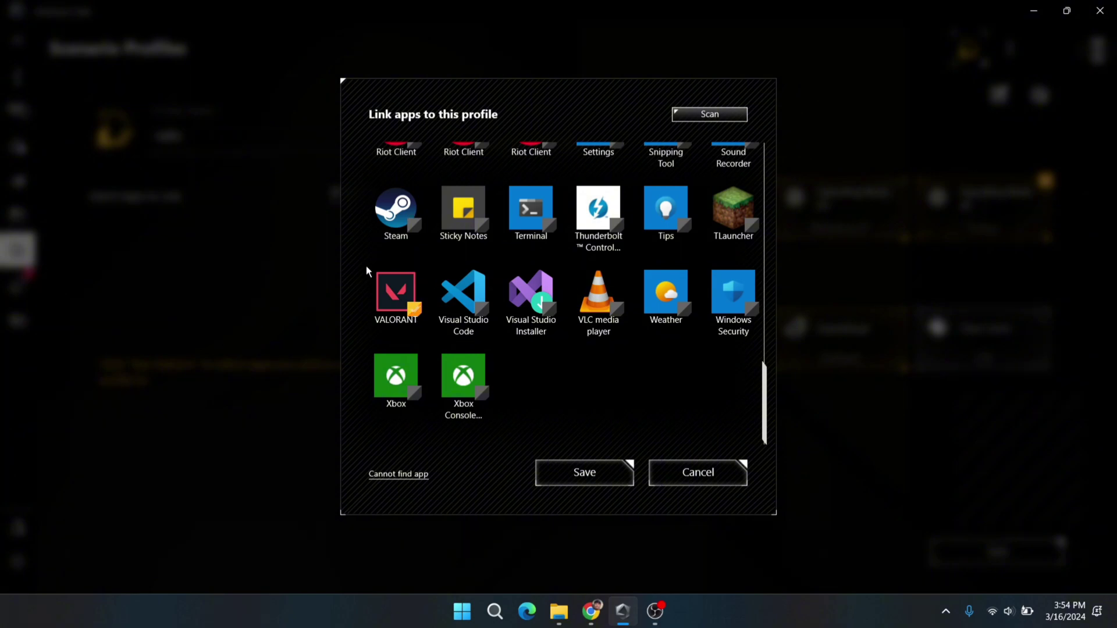
{"action": "left_click", "coordinate": [585, 472]}
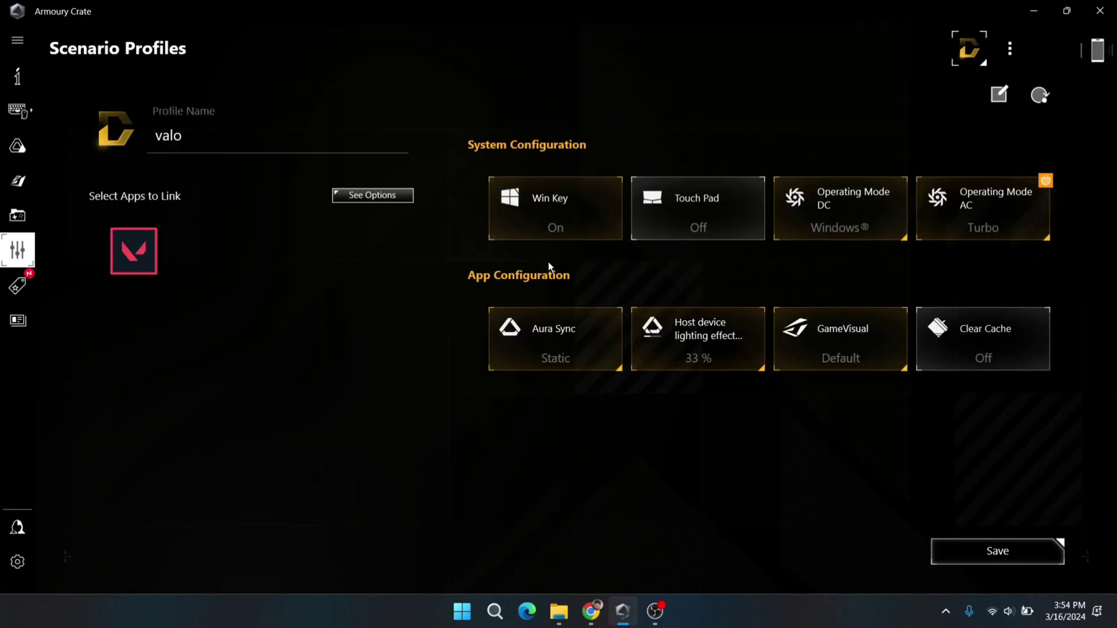
Set Touch Pad On, battery mode Performance and plugged-in mode Turbo, then save the profile.
{"action": "left_click", "coordinate": [737, 202]}
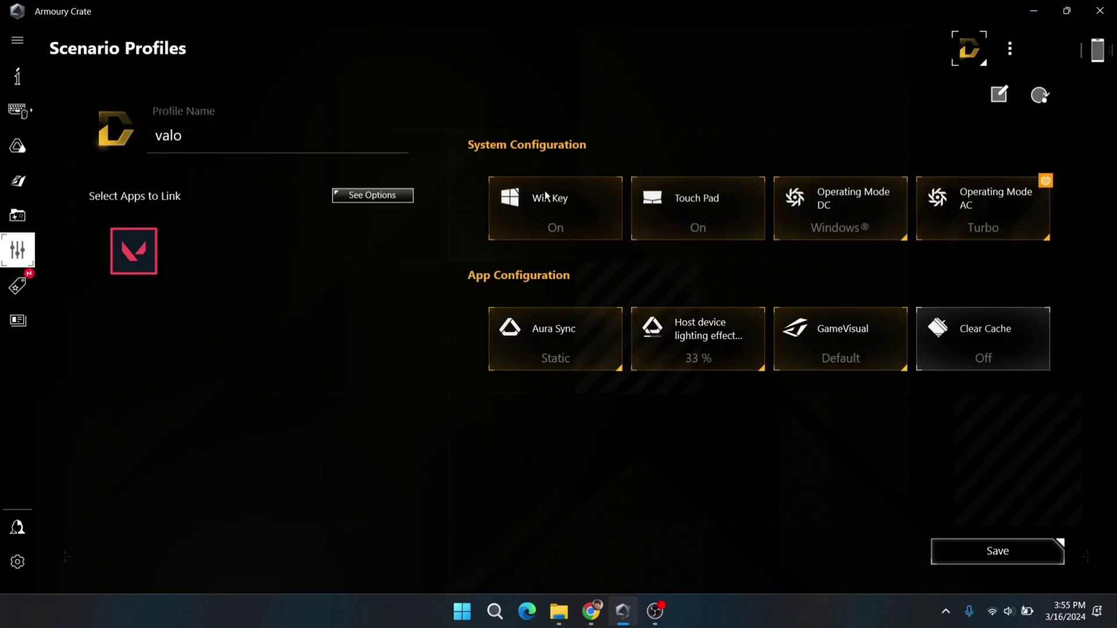
{"action": "left_click", "coordinate": [868, 211]}
{"action": "left_click", "coordinate": [866, 291]}
{"action": "left_click", "coordinate": [987, 196]}
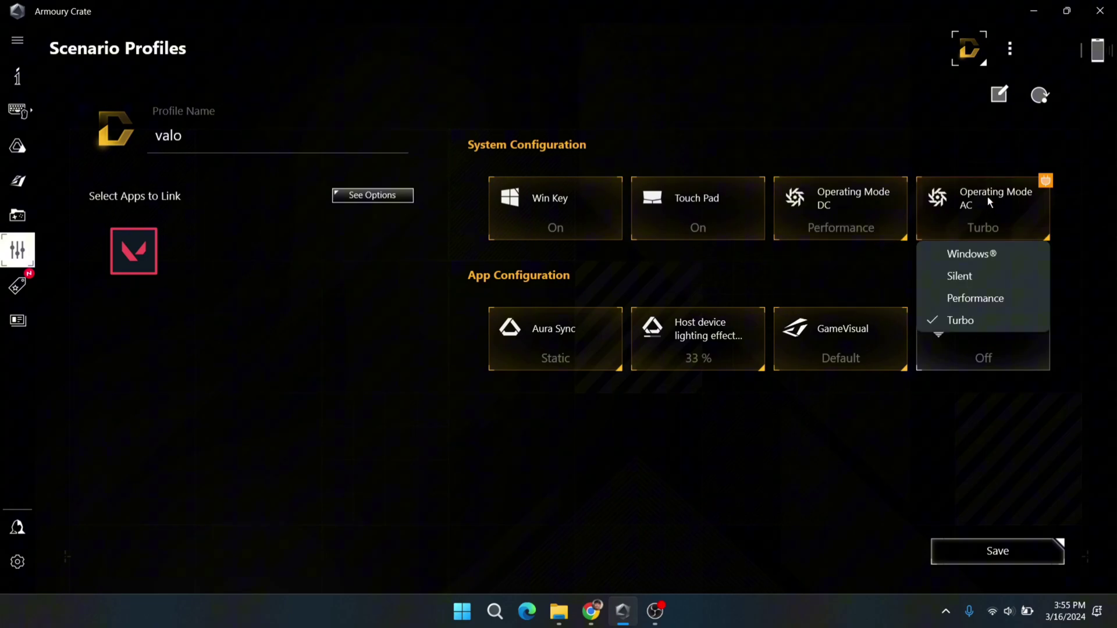
{"action": "left_click", "coordinate": [985, 312]}
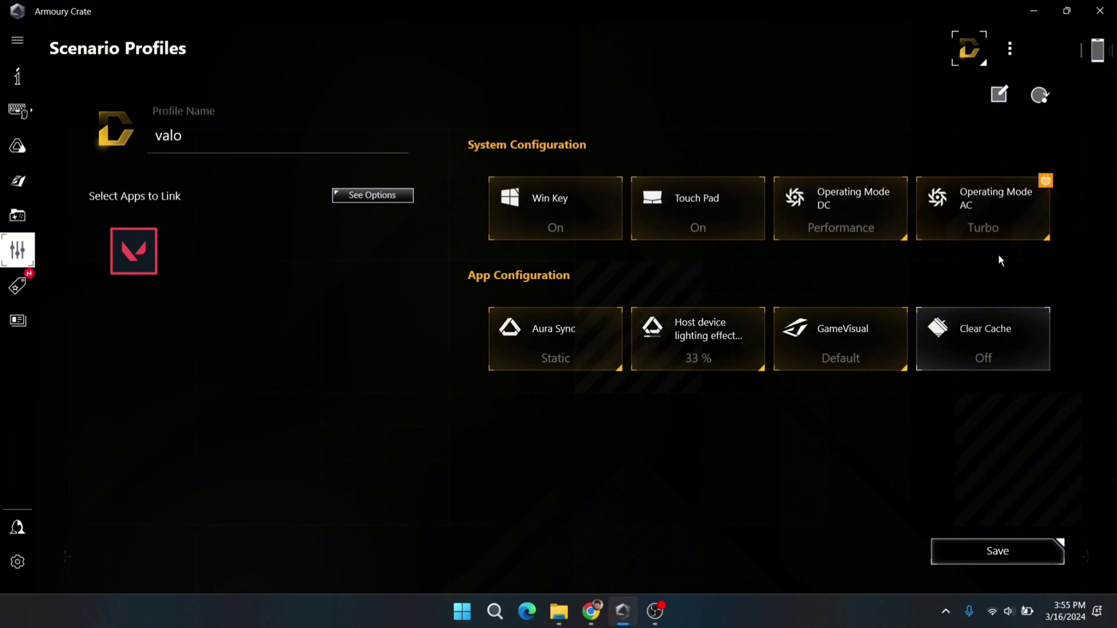
{"action": "left_click", "coordinate": [676, 201]}
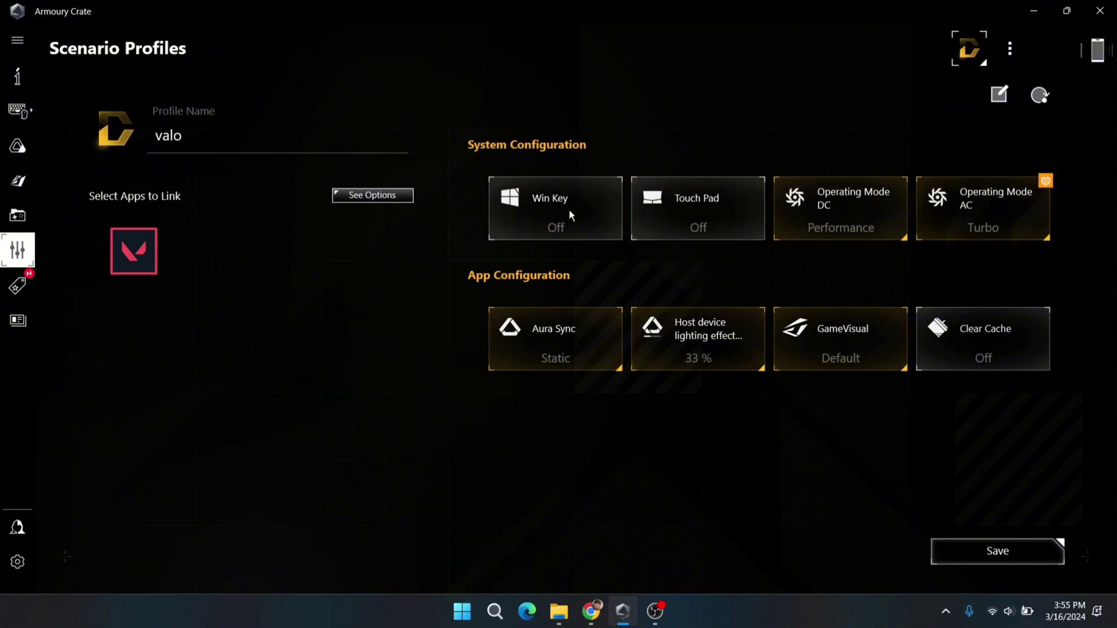
{"action": "left_click", "coordinate": [677, 207]}
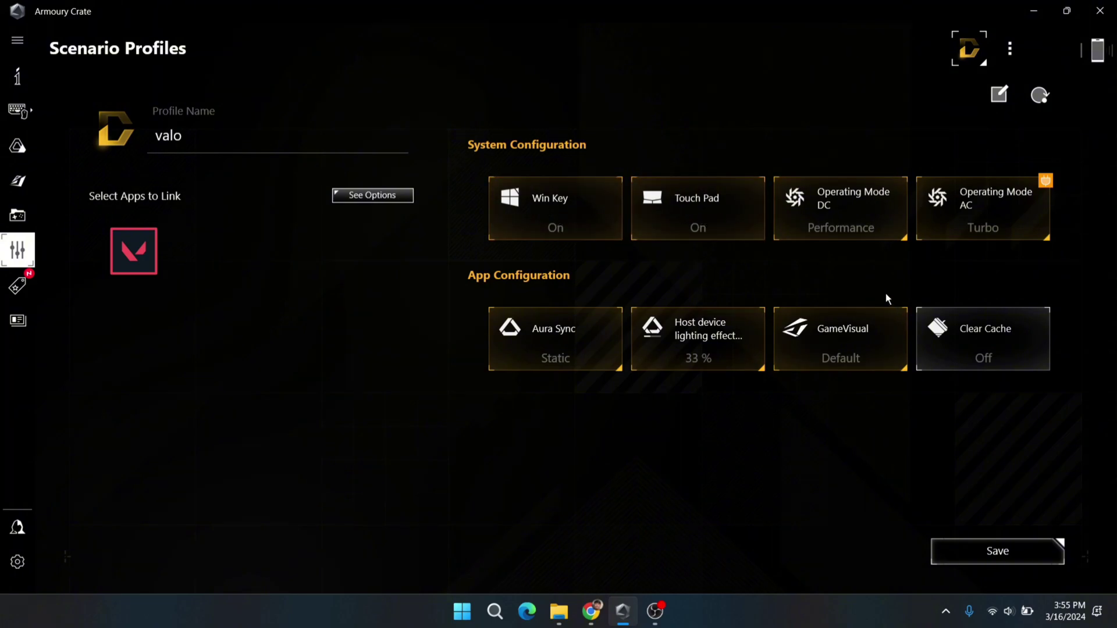
{"action": "left_click", "coordinate": [996, 551]}
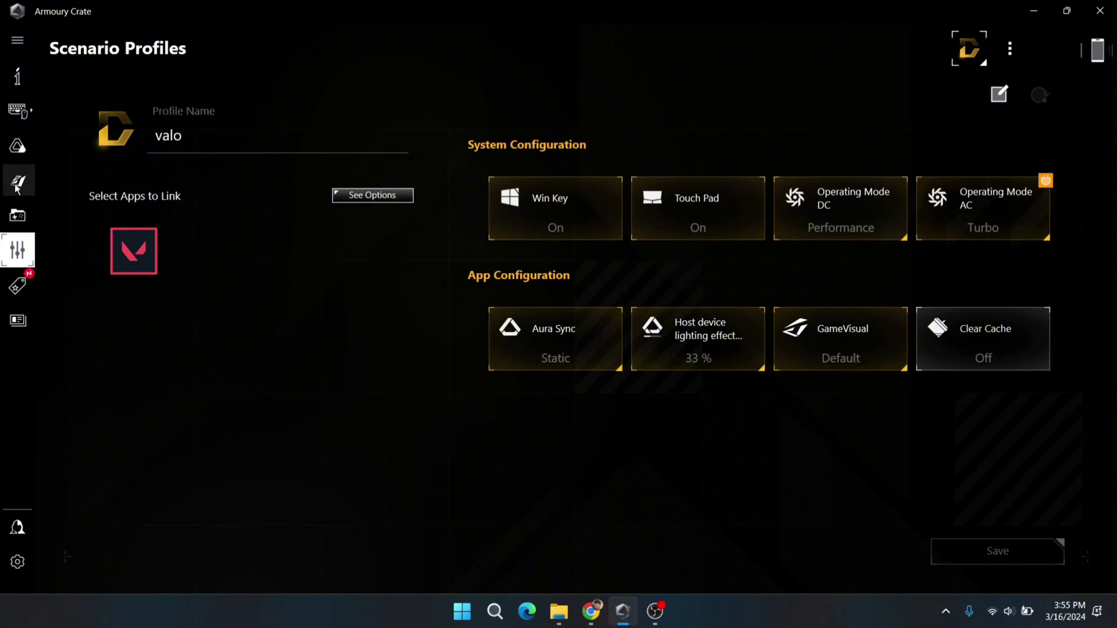
{"action": "left_click", "coordinate": [17, 39]}
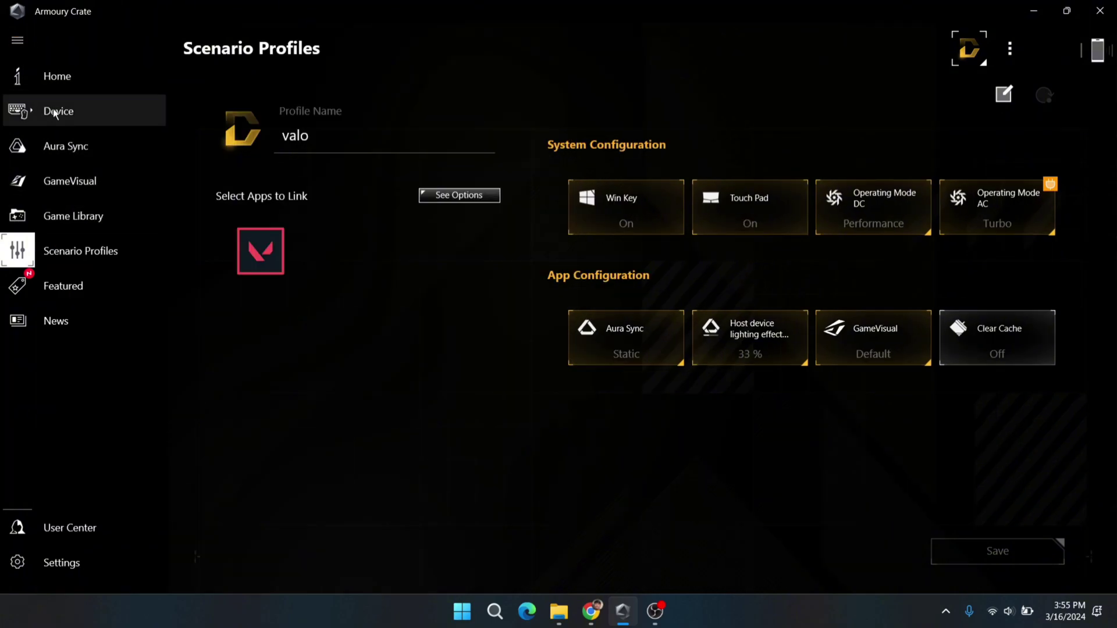
Assign the valo profile to VALORANT in the Armoury Crate Game Library.
{"action": "left_click", "coordinate": [76, 213]}
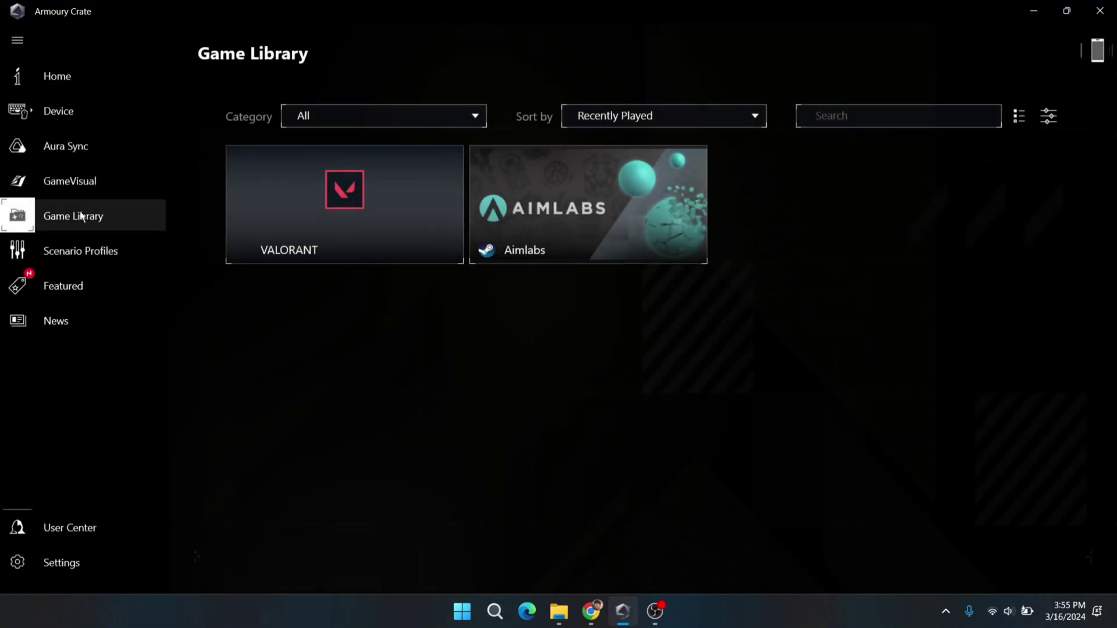
{"action": "mouse_move", "coordinate": [327, 203]}
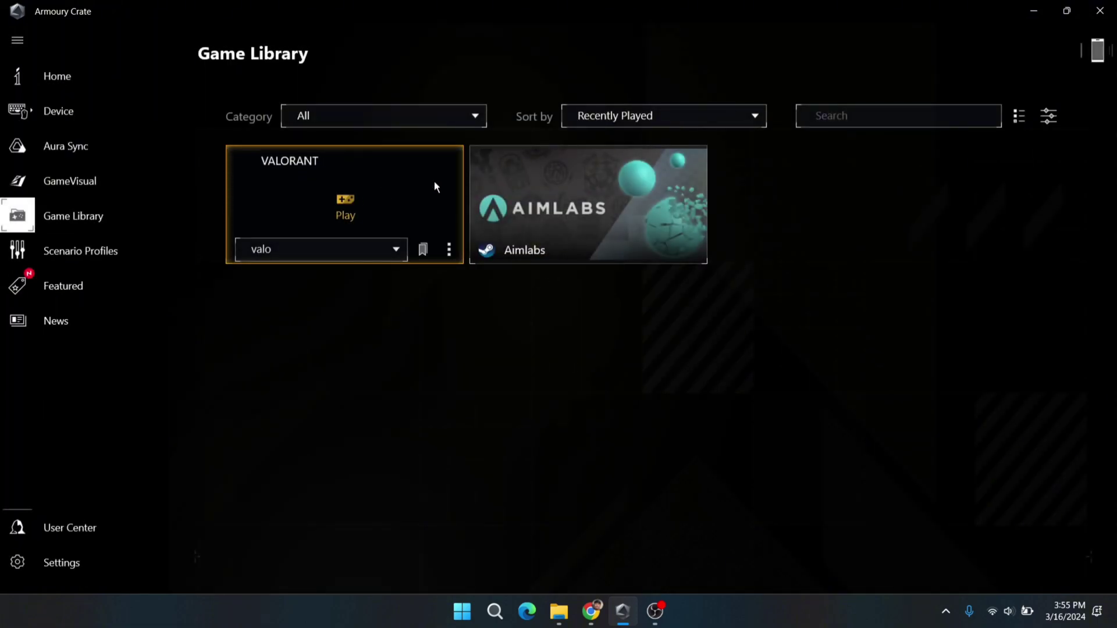
{"action": "left_click", "coordinate": [280, 248]}
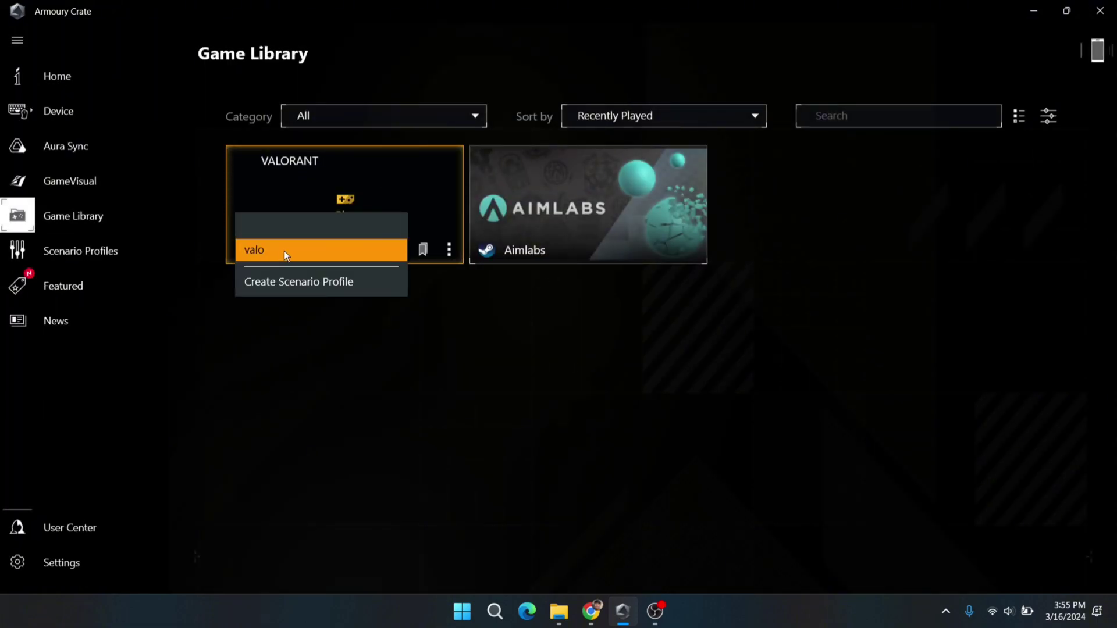
{"action": "left_click", "coordinate": [282, 255]}
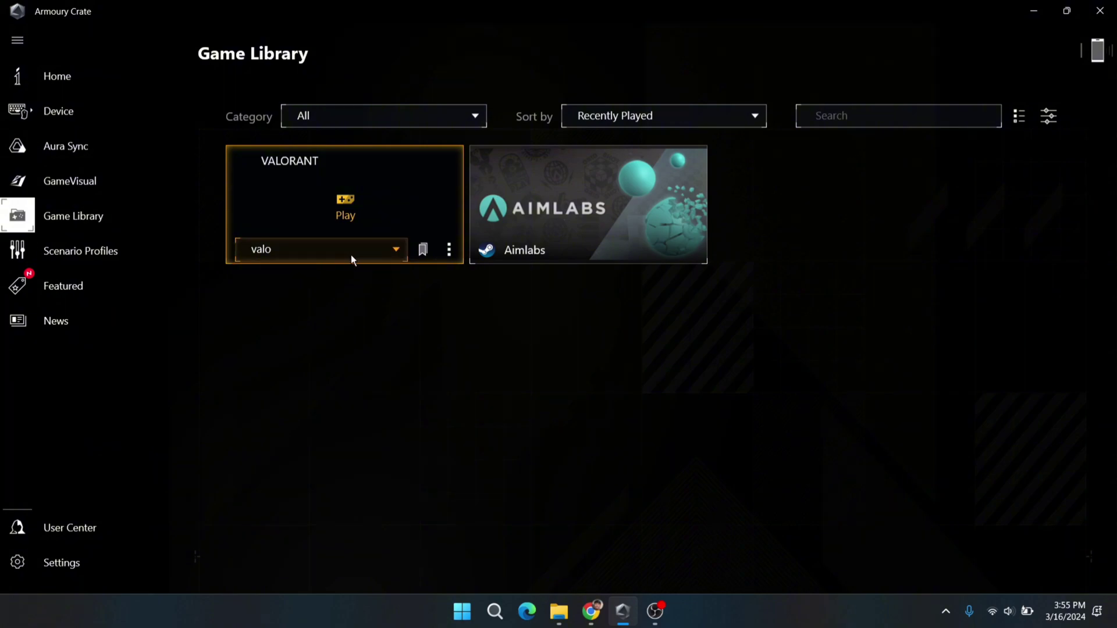
{"action": "left_click", "coordinate": [382, 252]}
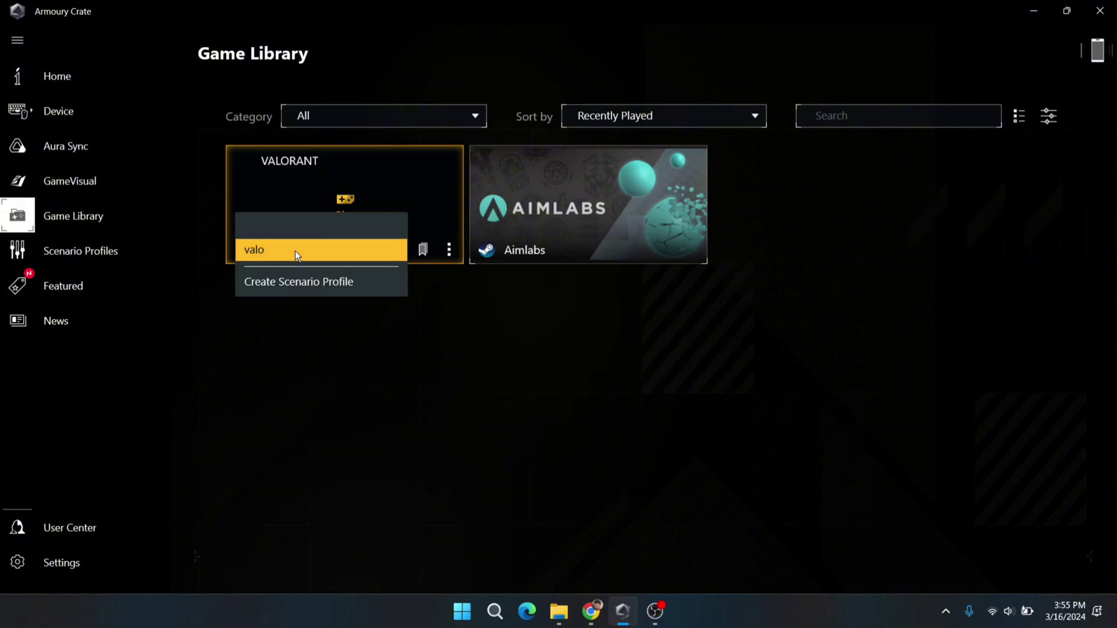
{"action": "left_click", "coordinate": [295, 250]}
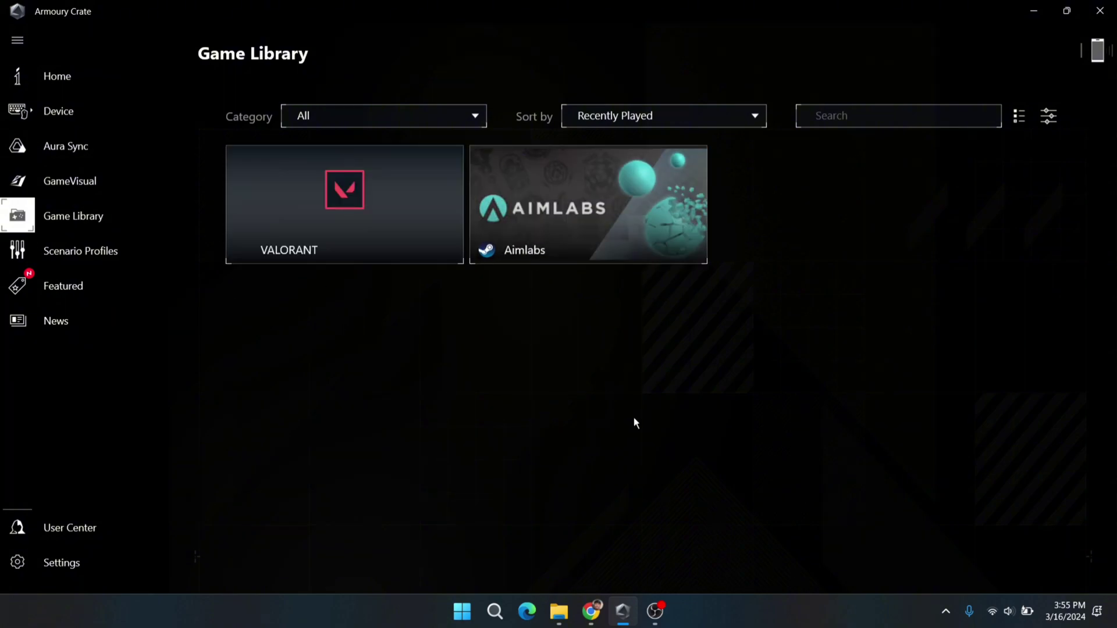